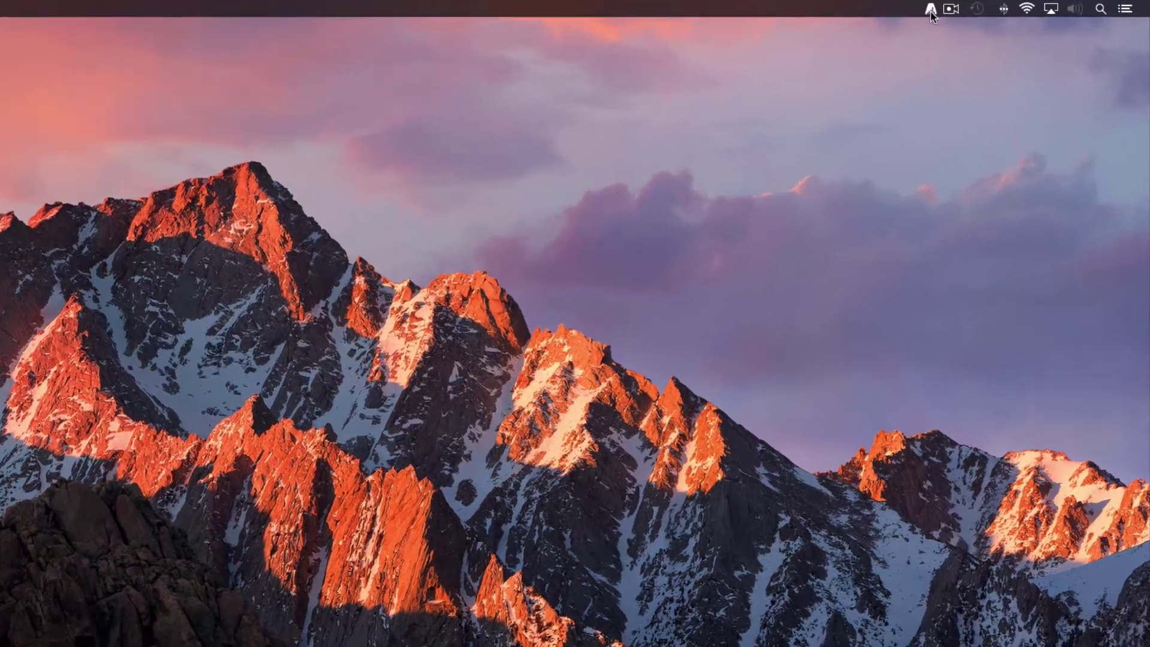
- In the AudioSwift mixer preferences, choose Pro Tools as the primary DAW on Port 1 and close the preferences
left_click(979, 7)
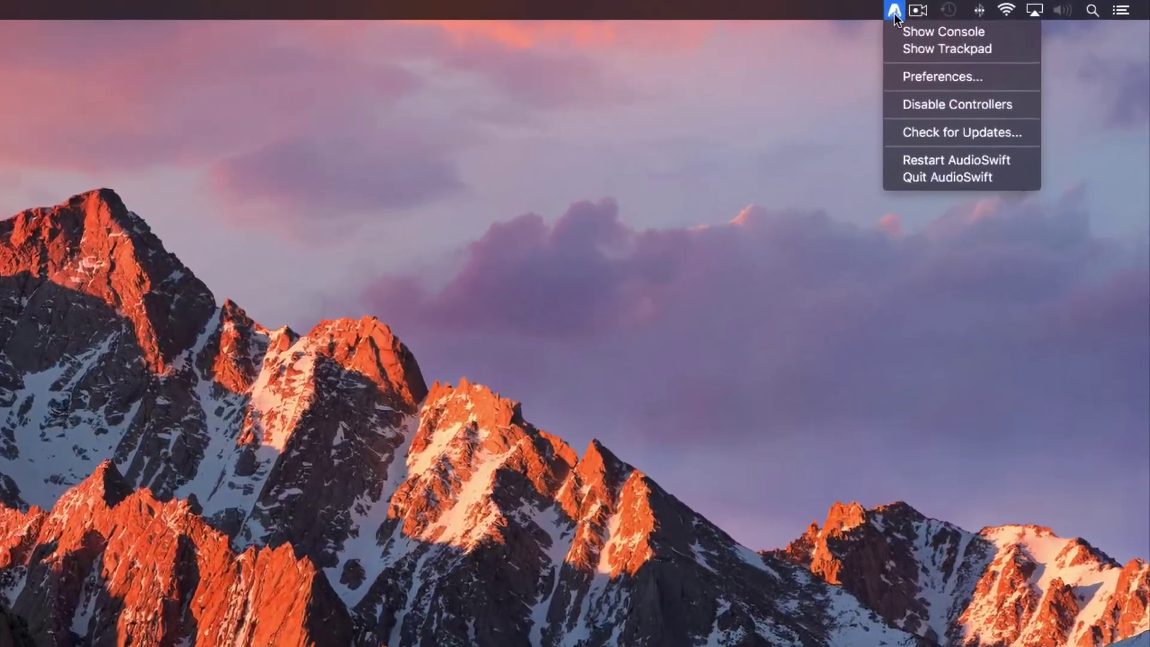
left_click(921, 77)
left_click(179, 183)
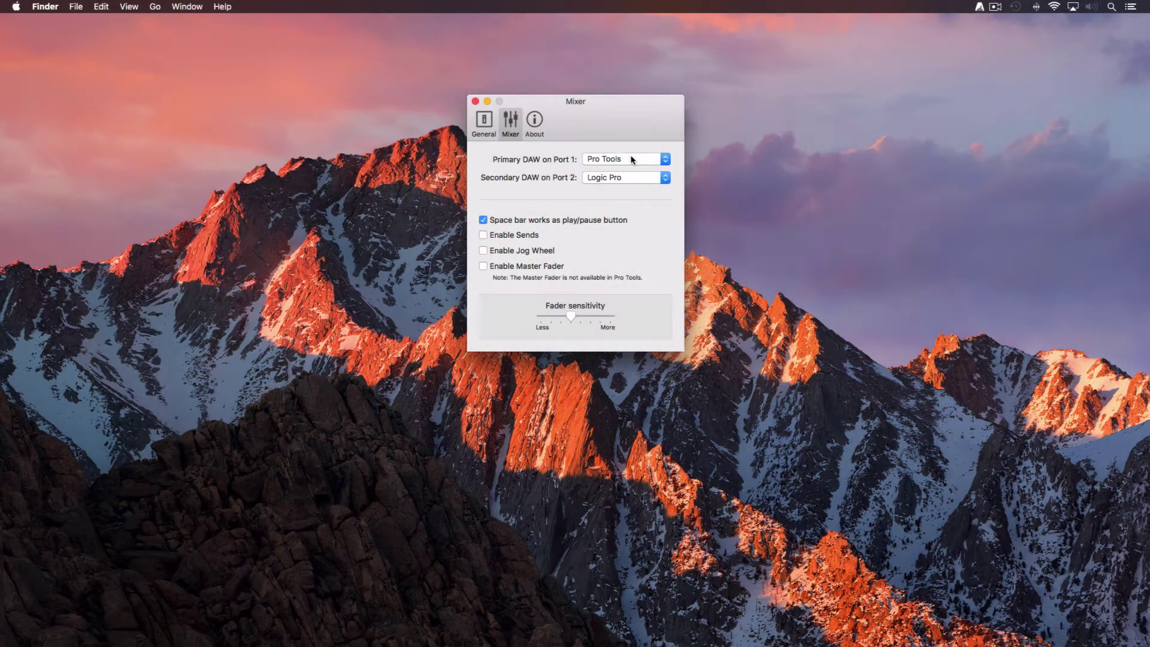
left_click(635, 159)
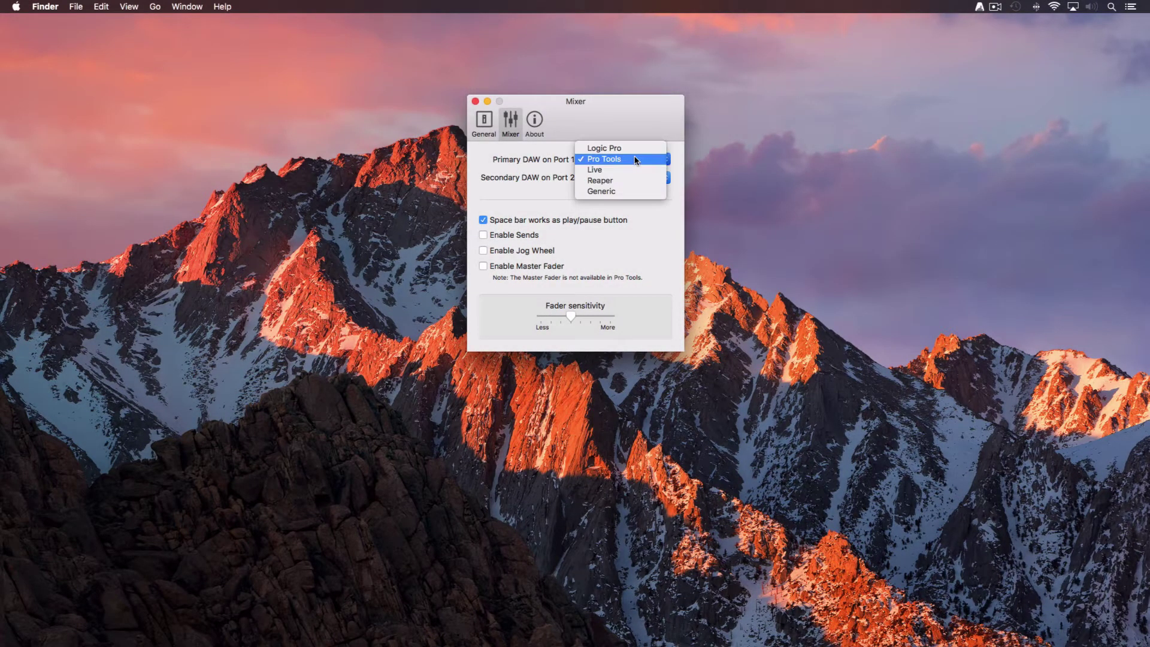
left_click(636, 160)
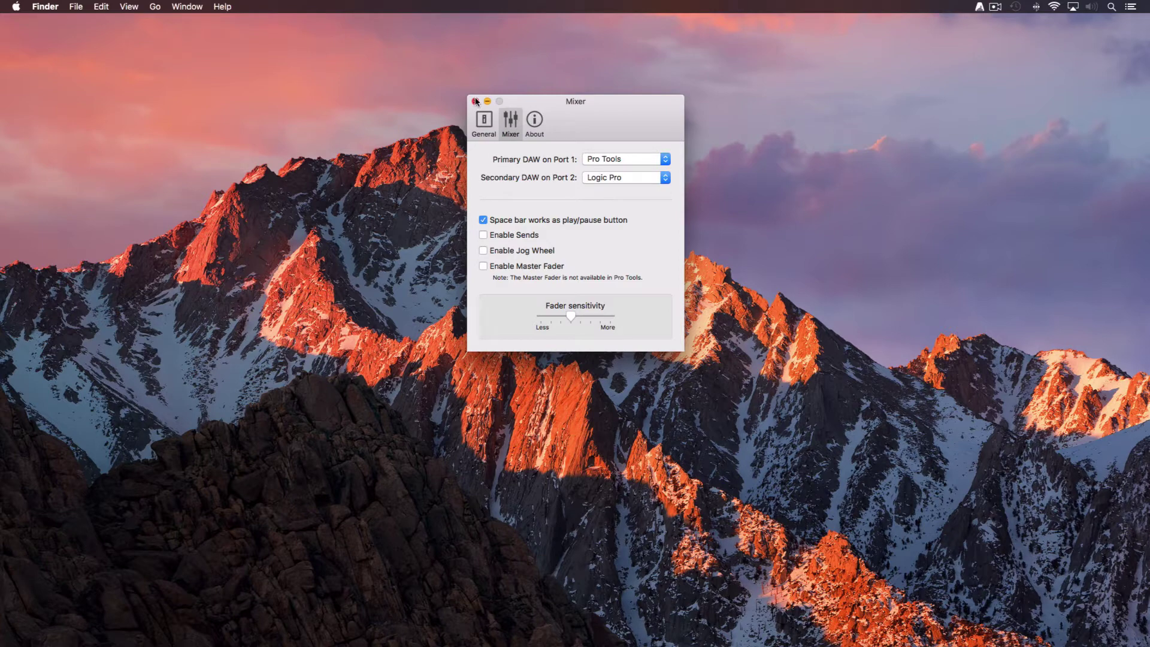
left_click(476, 101)
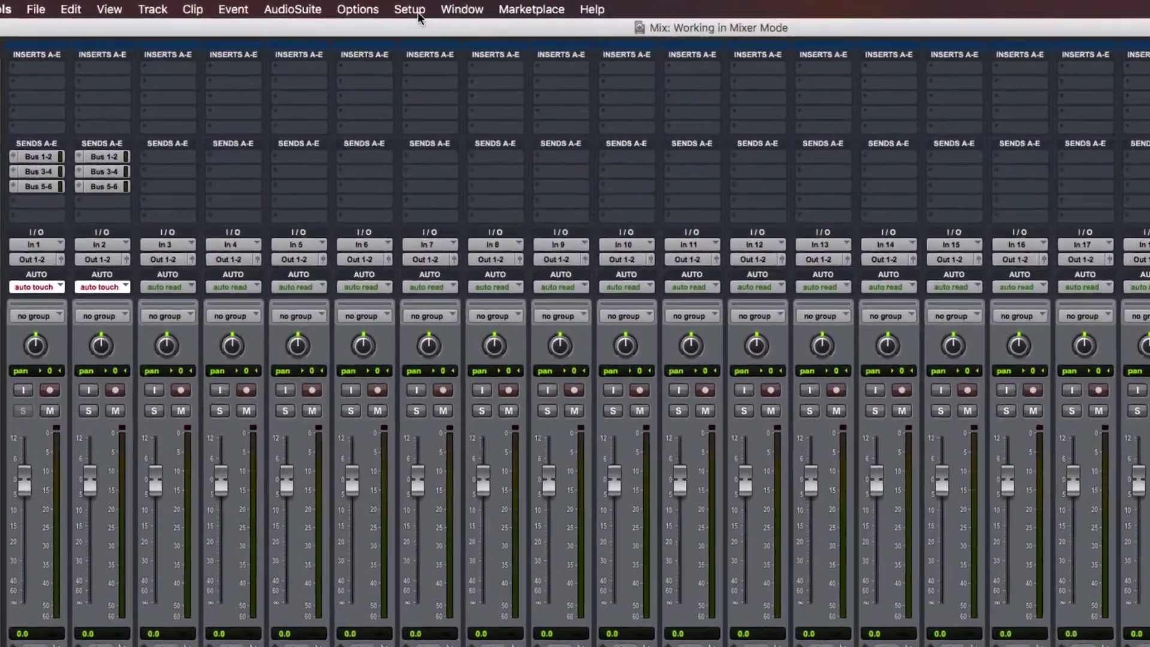
- In Pro Tools, check that AudioSwift 1, 2 and 3 are enabled as MIDI input devices and accept the dialog
left_click(377, 7)
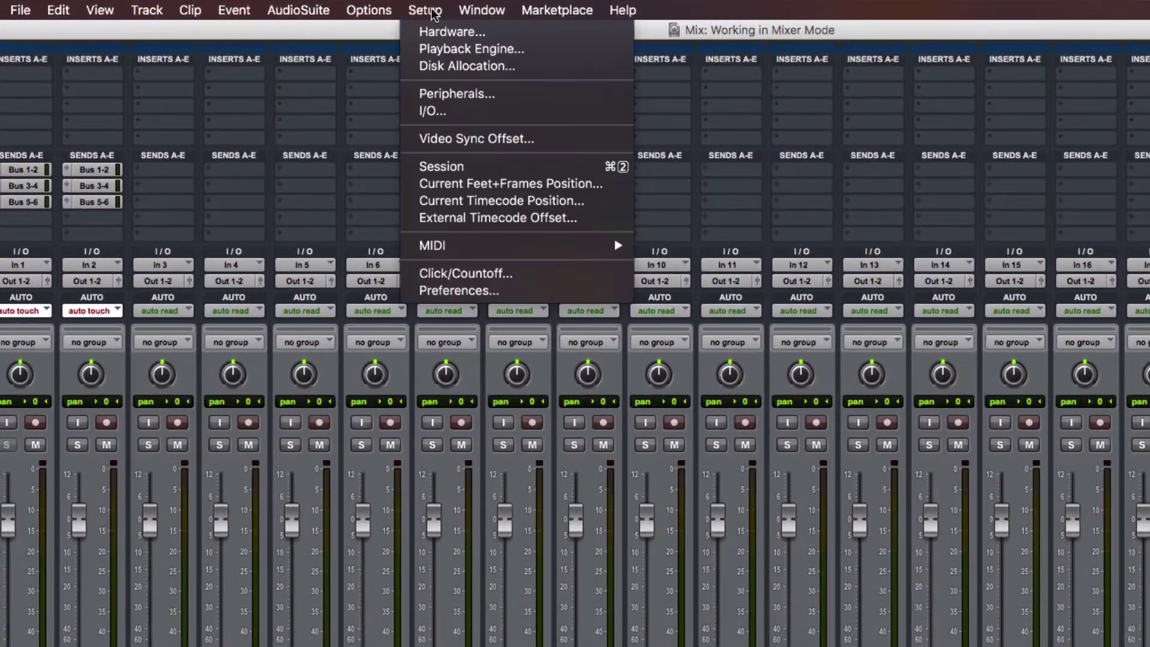
mouse_move(513, 240)
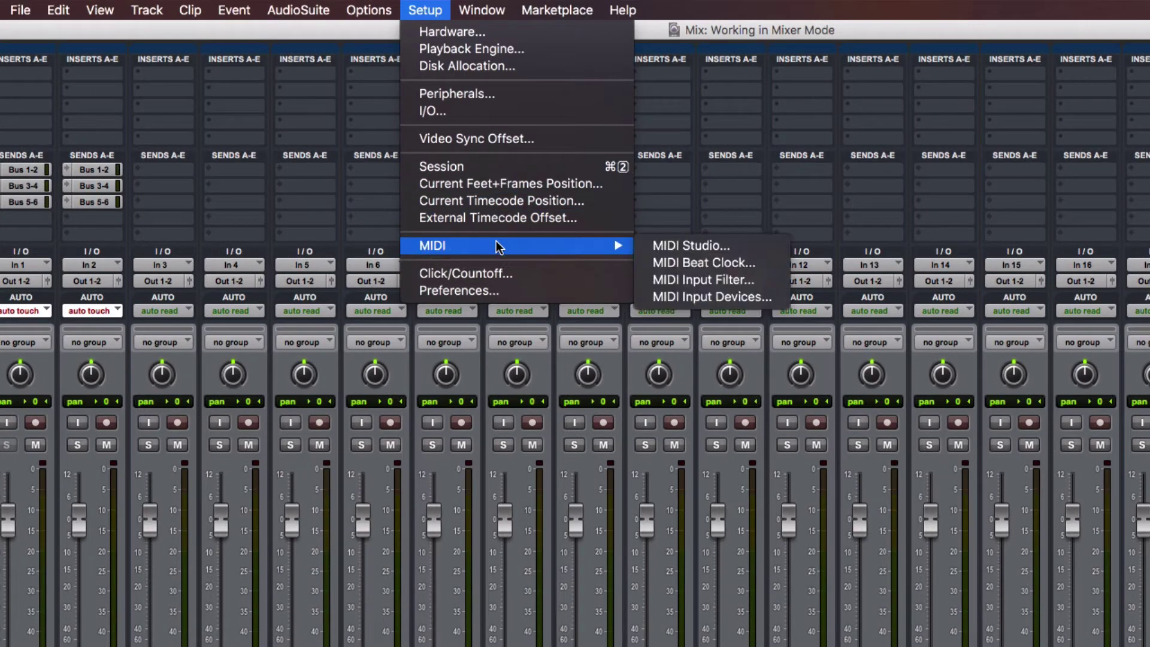
left_click(678, 296)
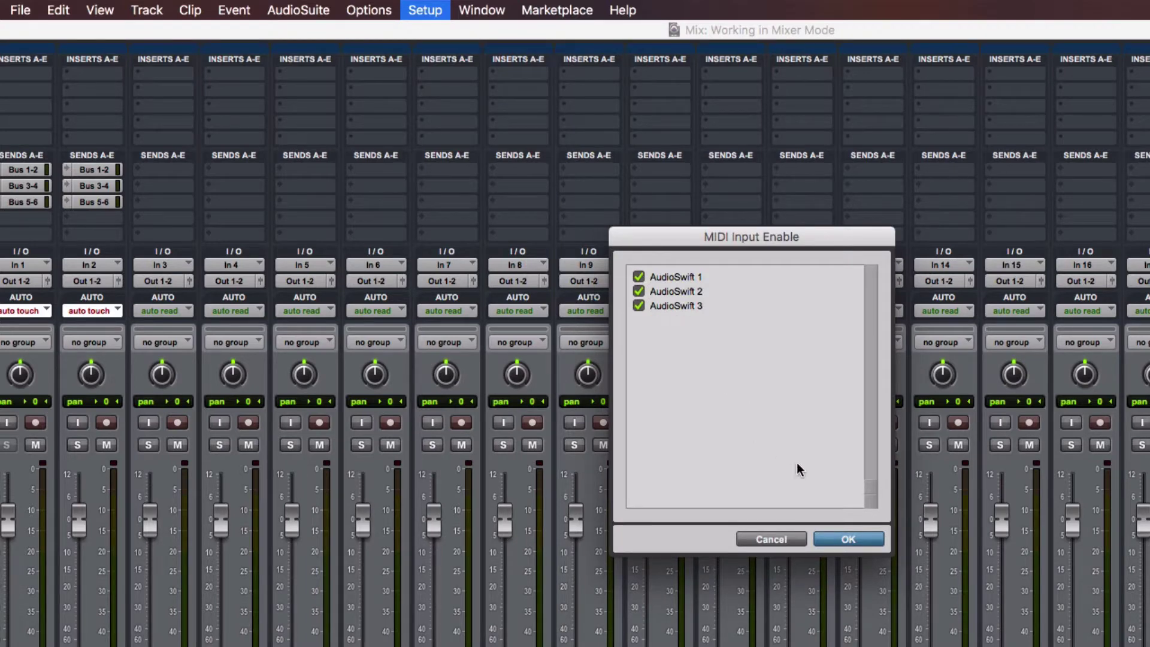
left_click(851, 539)
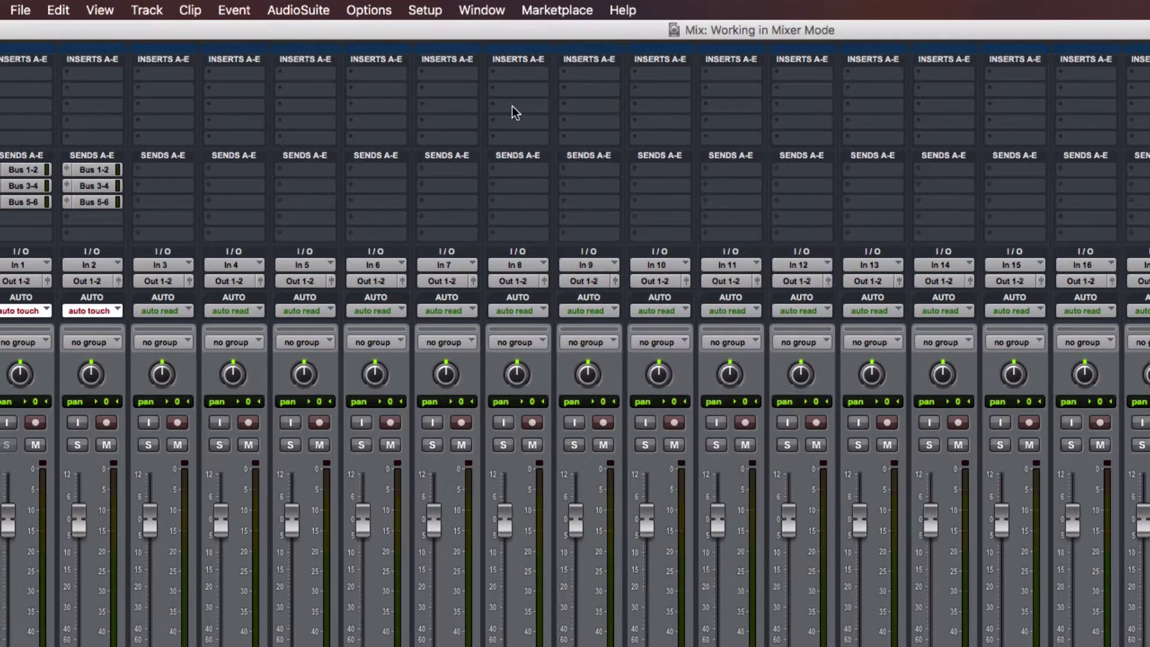
- In the Peripherals settings, set MIDI controller #1 to type HUI
left_click(439, 12)
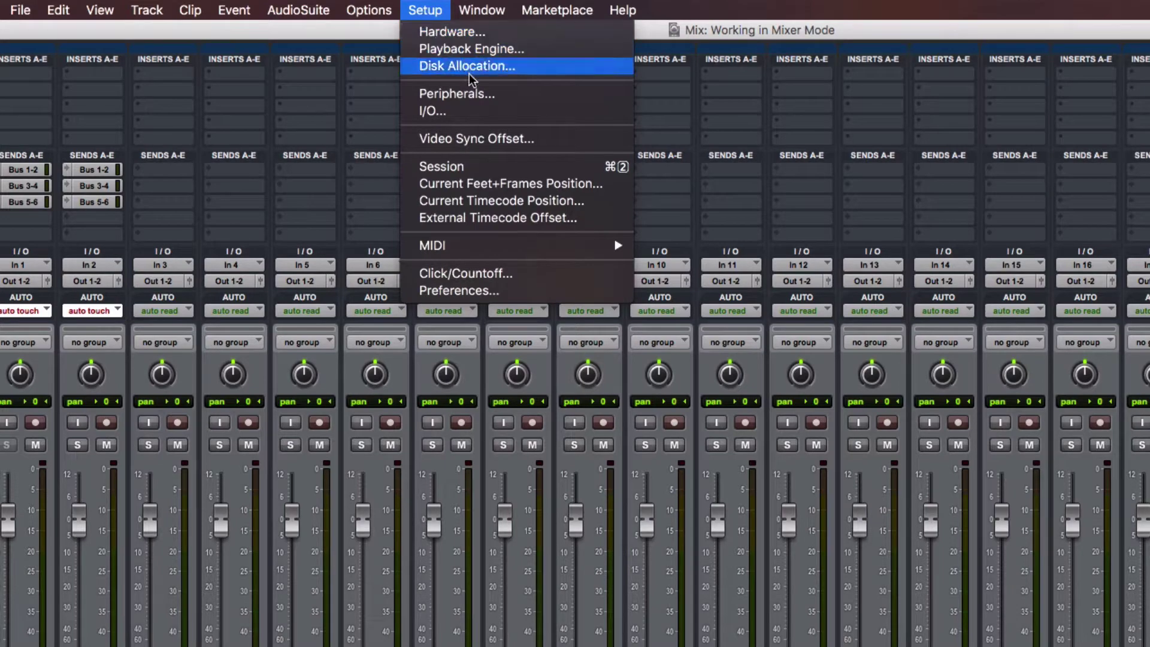
left_click(475, 95)
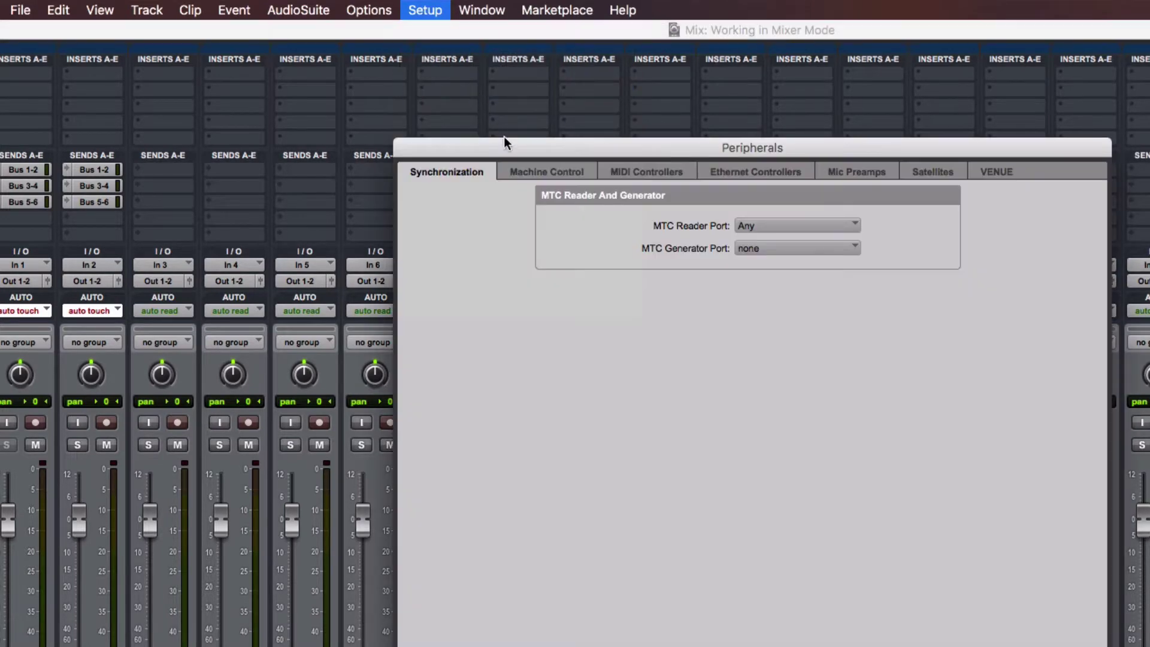
left_click(619, 169)
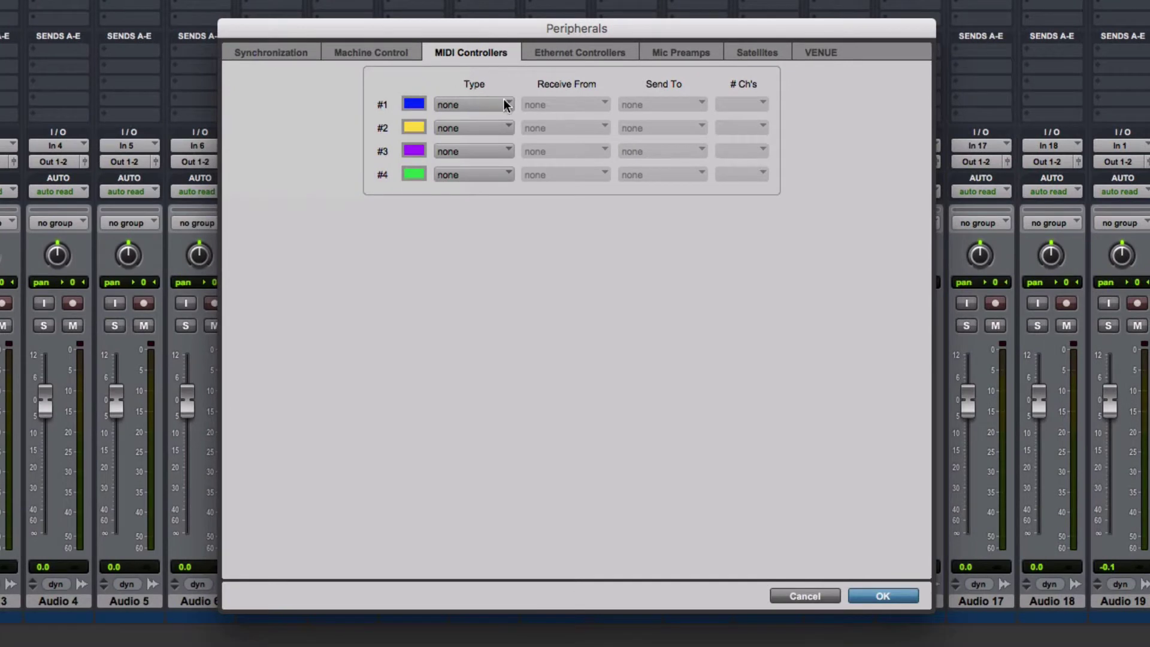
left_click(505, 103)
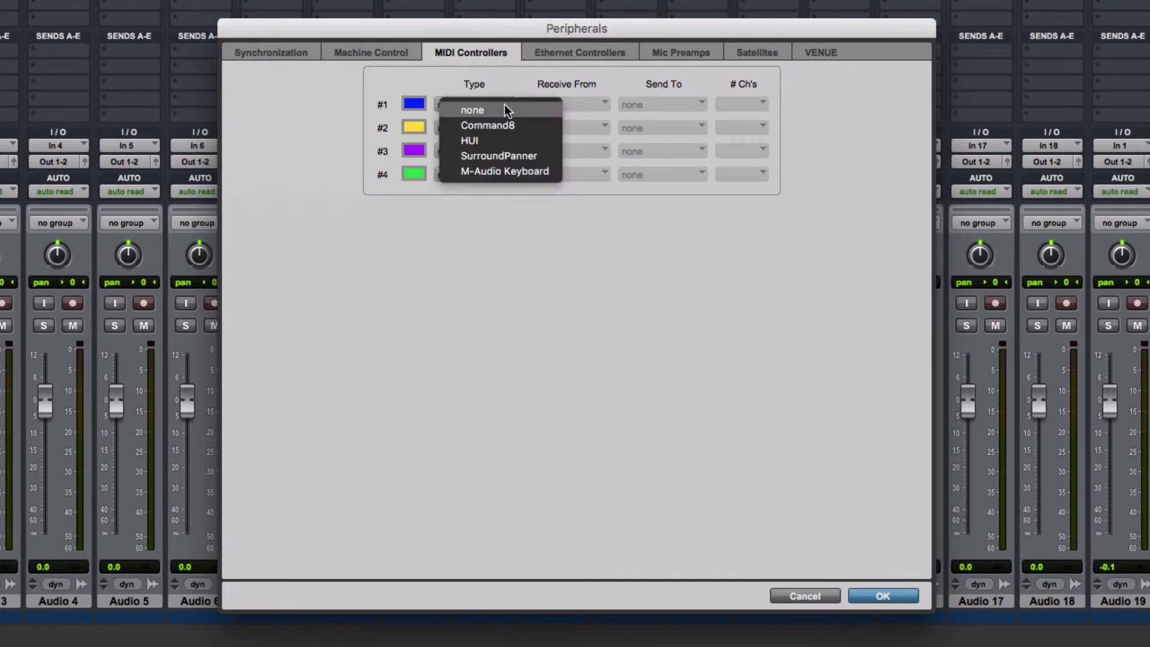
left_click(505, 139)
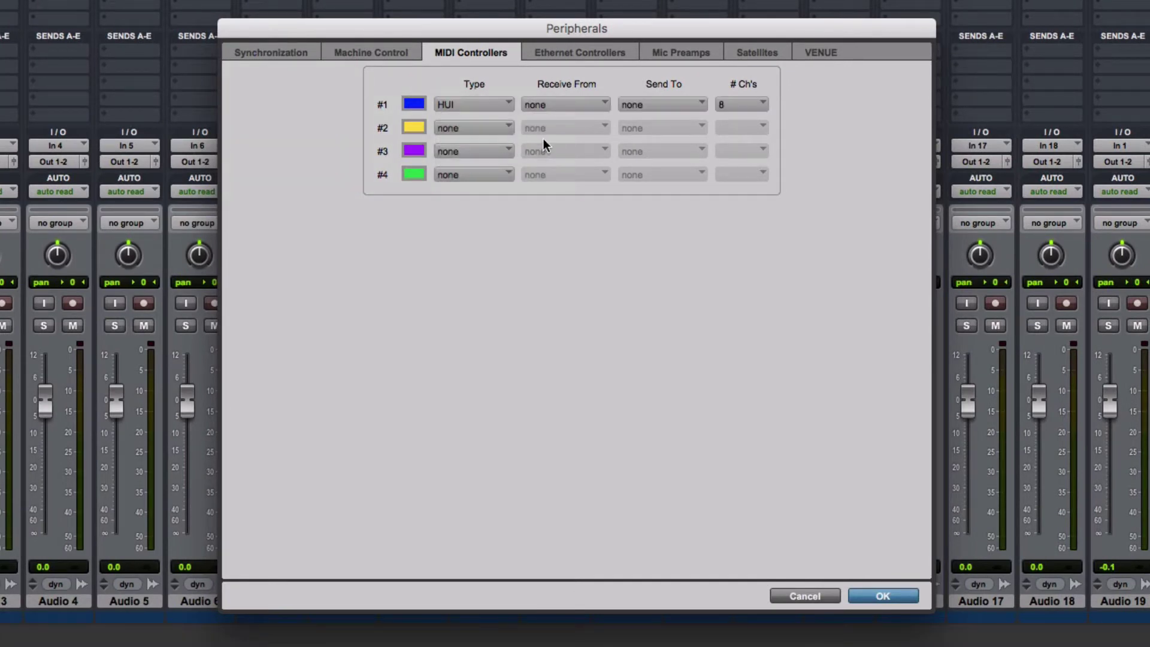
- Set controller #1 to receive from and send to the predefined AudioSwift 1 port, and apply the peripheral settings
left_click(584, 100)
mouse_move(606, 137)
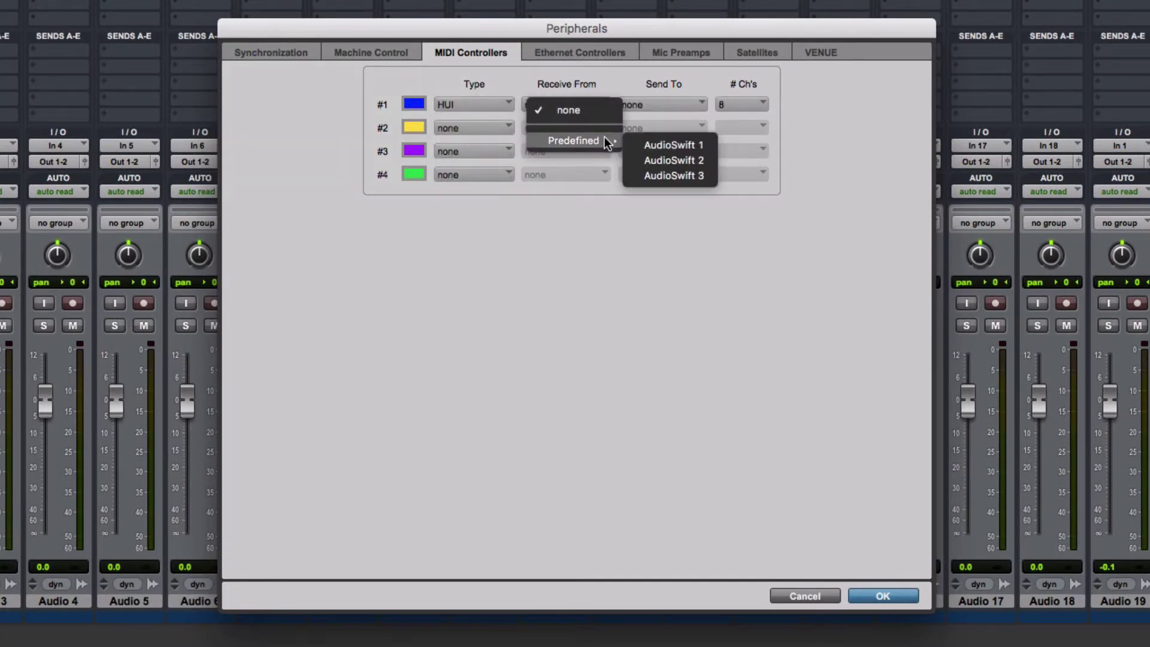
left_click(688, 148)
left_click(692, 103)
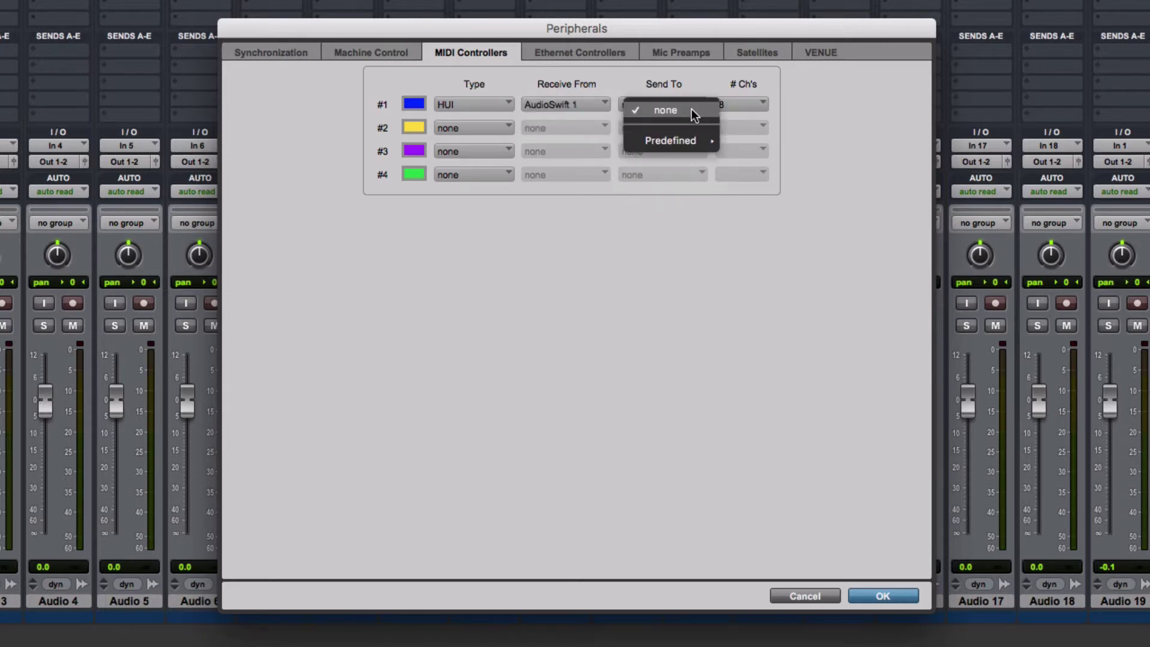
mouse_move(700, 138)
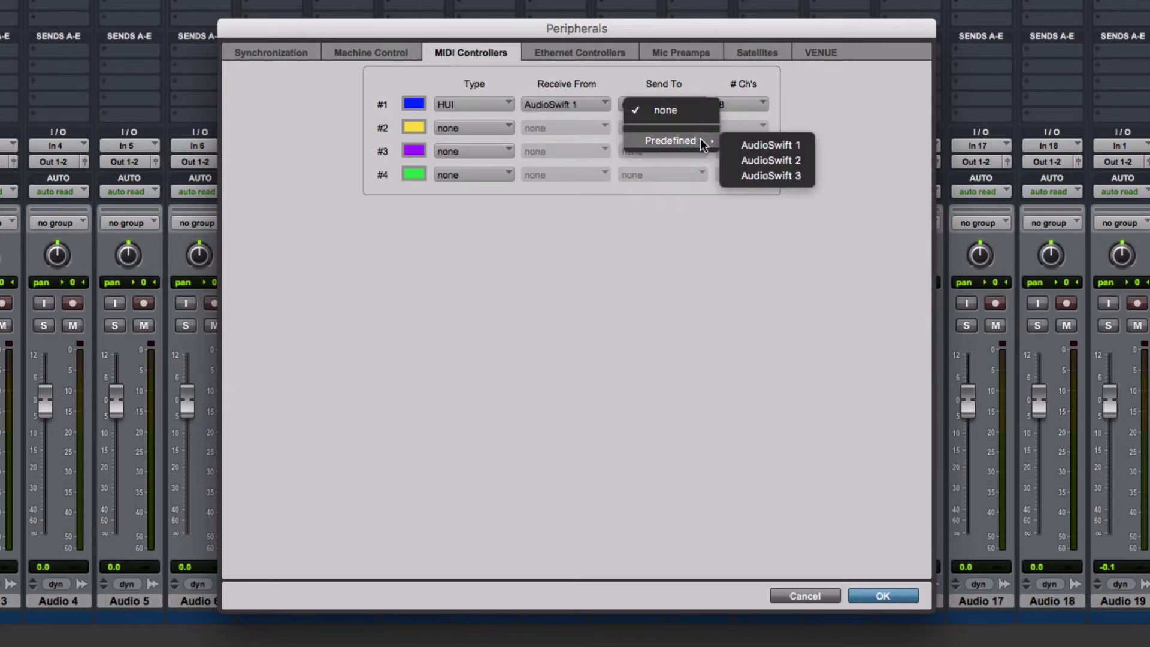
left_click(742, 146)
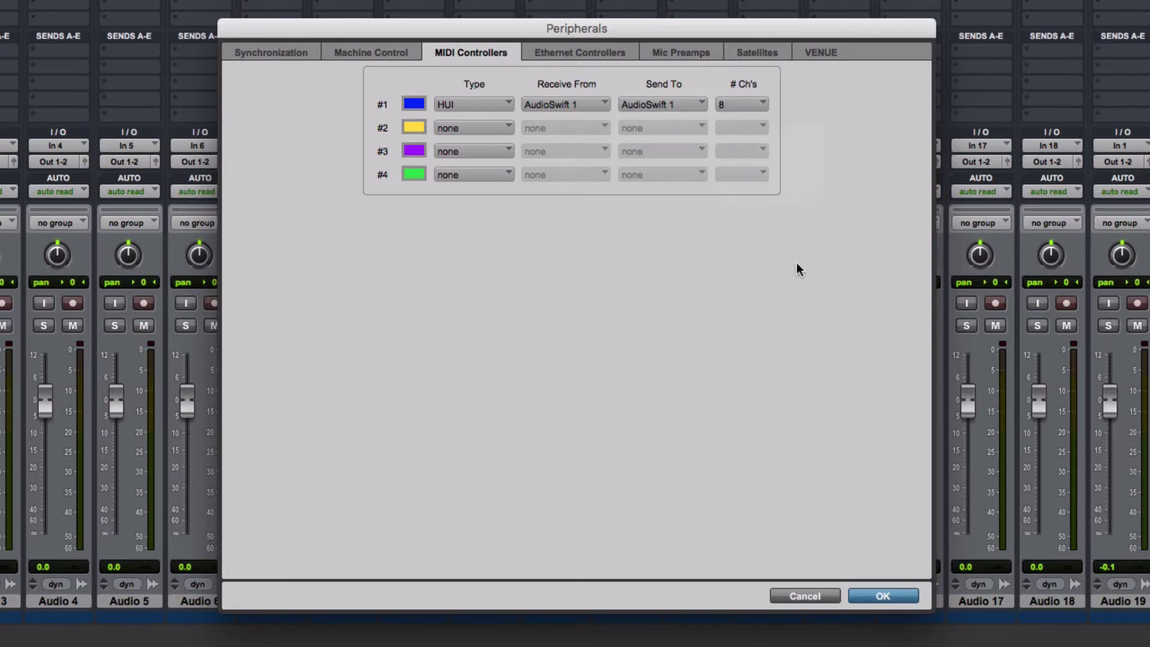
left_click(883, 596)
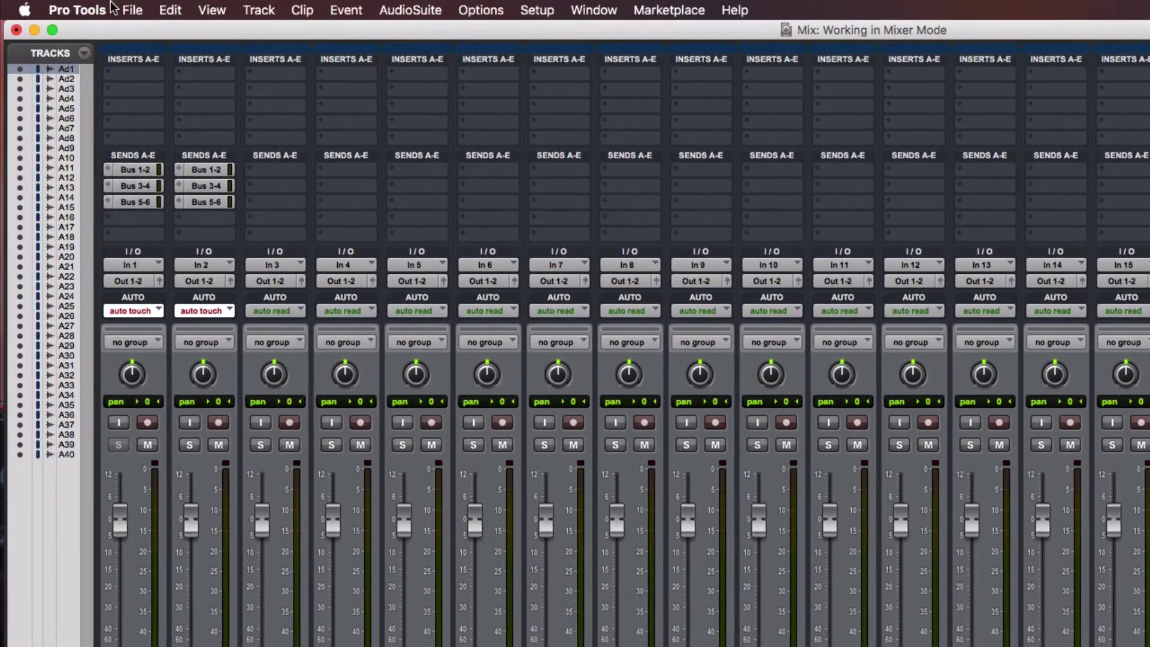
- Open the Mixing section of the Pro Tools preferences
left_click(110, 9)
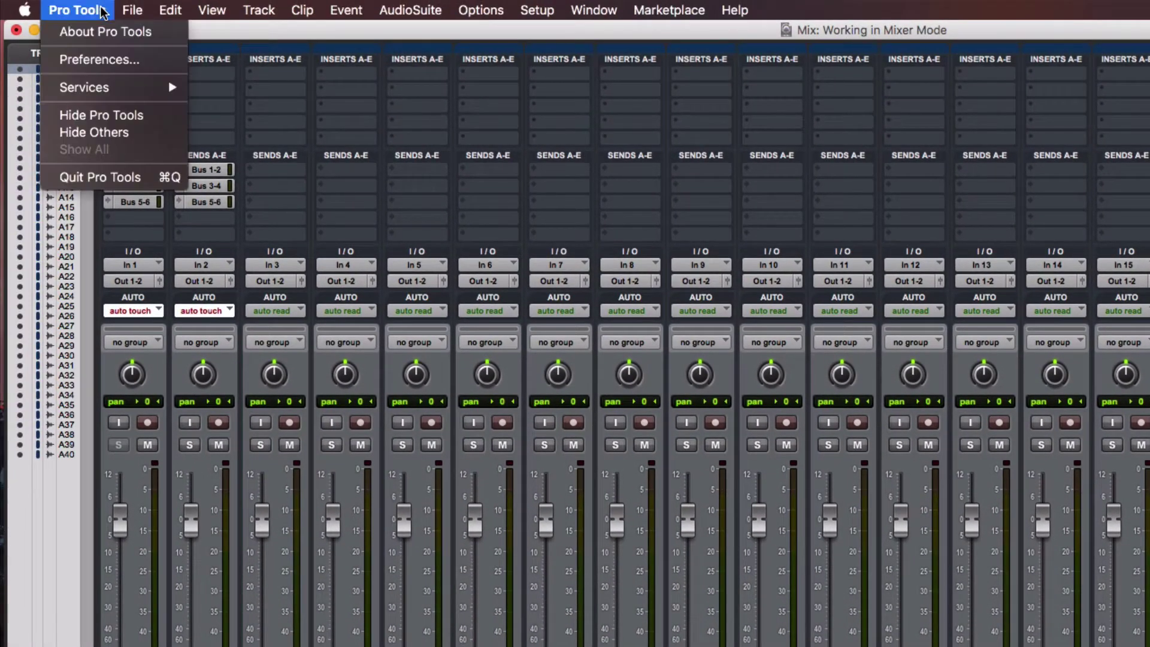
left_click(120, 59)
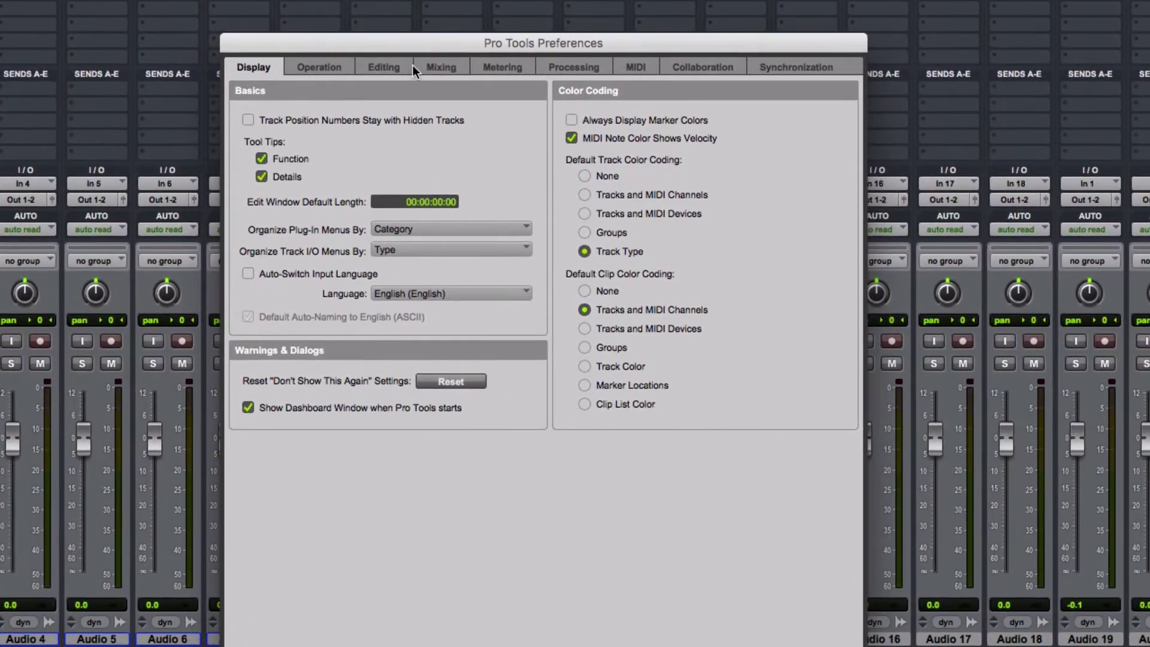
left_click(438, 68)
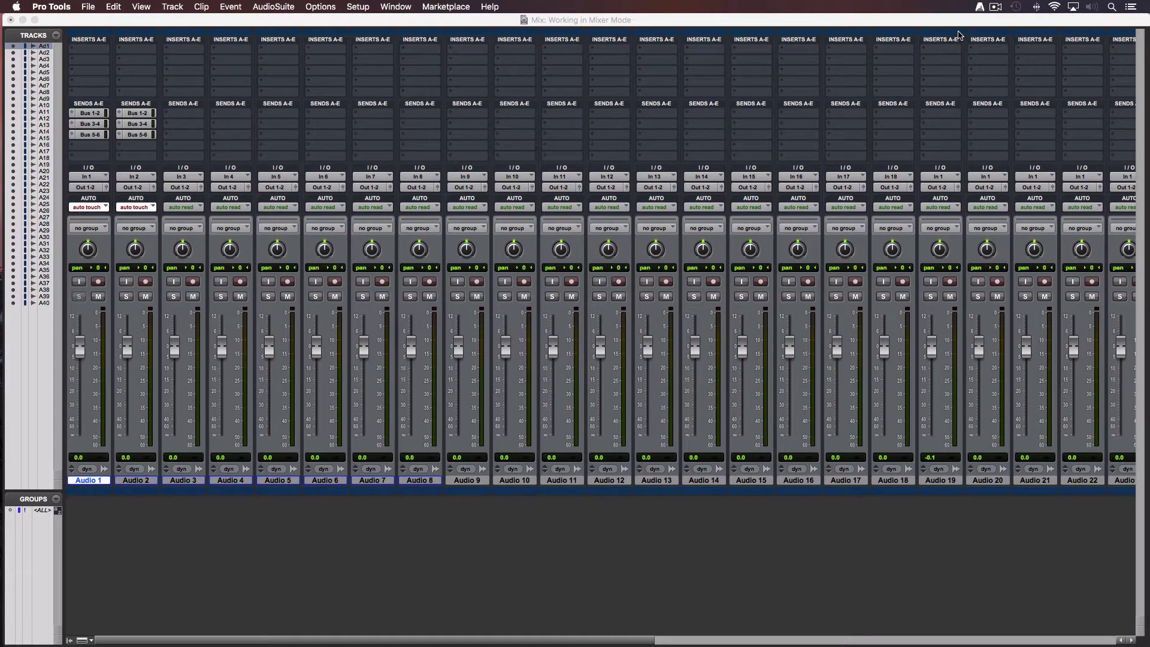
- Show the AudioSwift console and turn on its star option
left_click(980, 8)
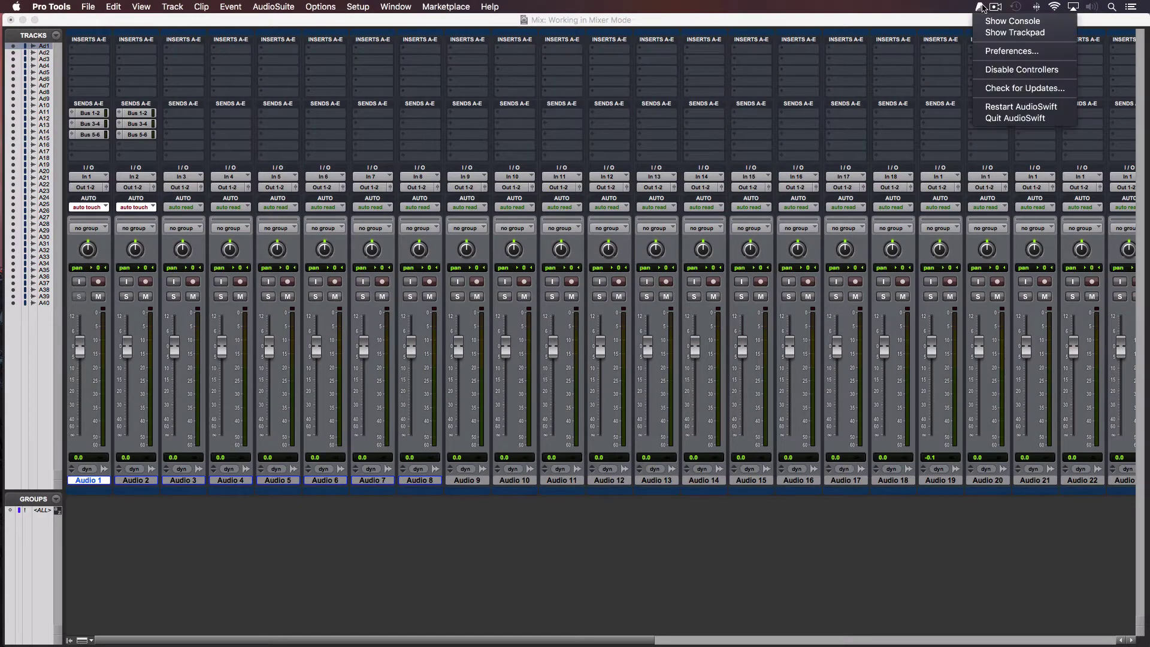
left_click(998, 24)
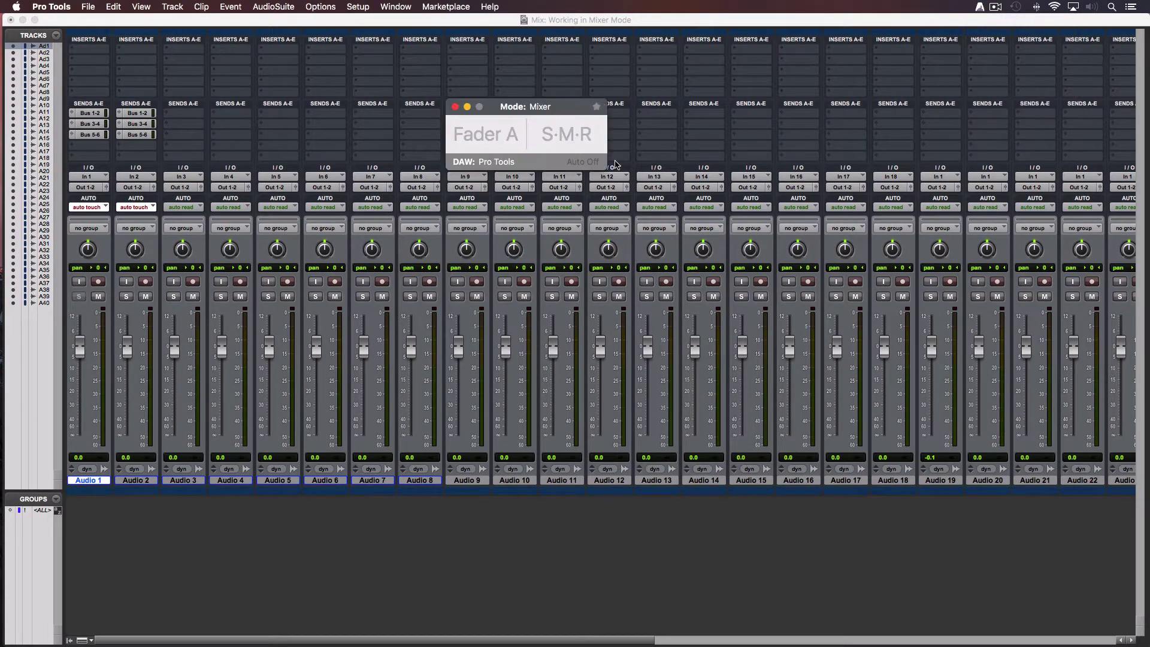
left_click(598, 109)
- In the AudioSwift console, choose Mixer as the mode and Pro Tools as the DAW
left_click(546, 108)
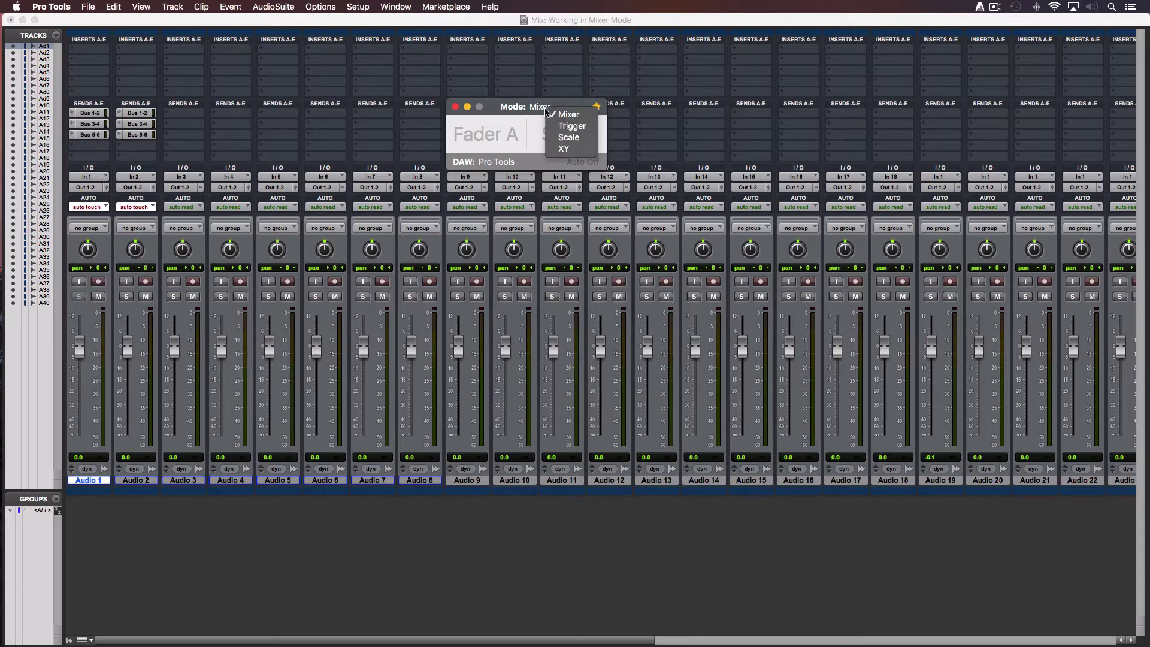
left_click(560, 114)
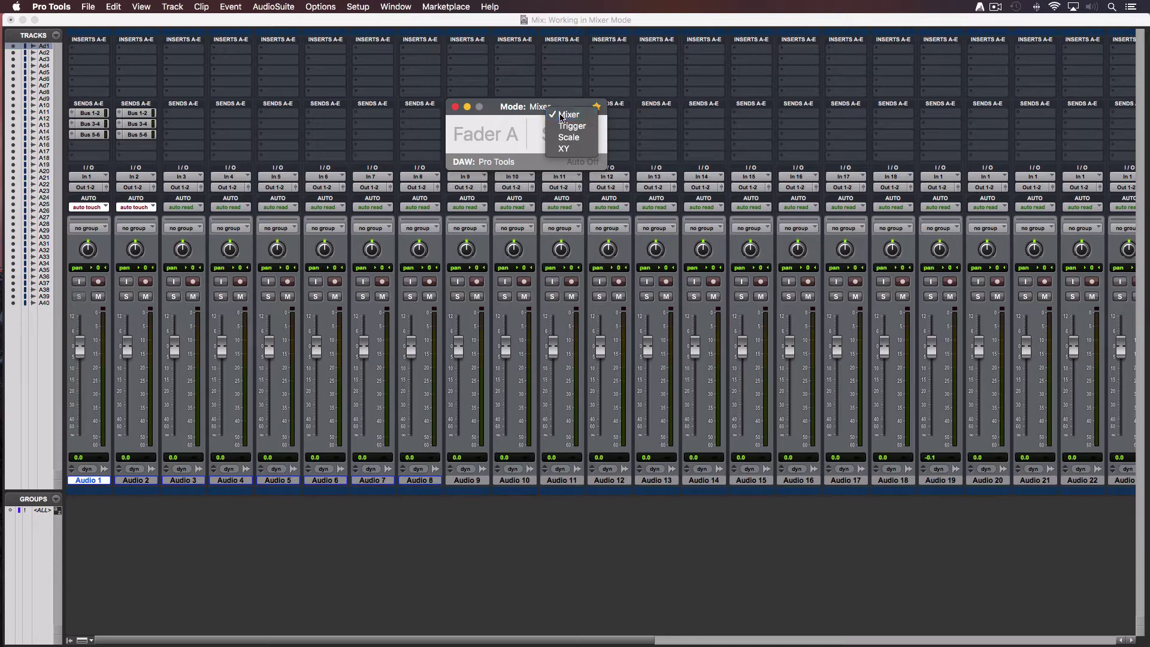
left_click(505, 165)
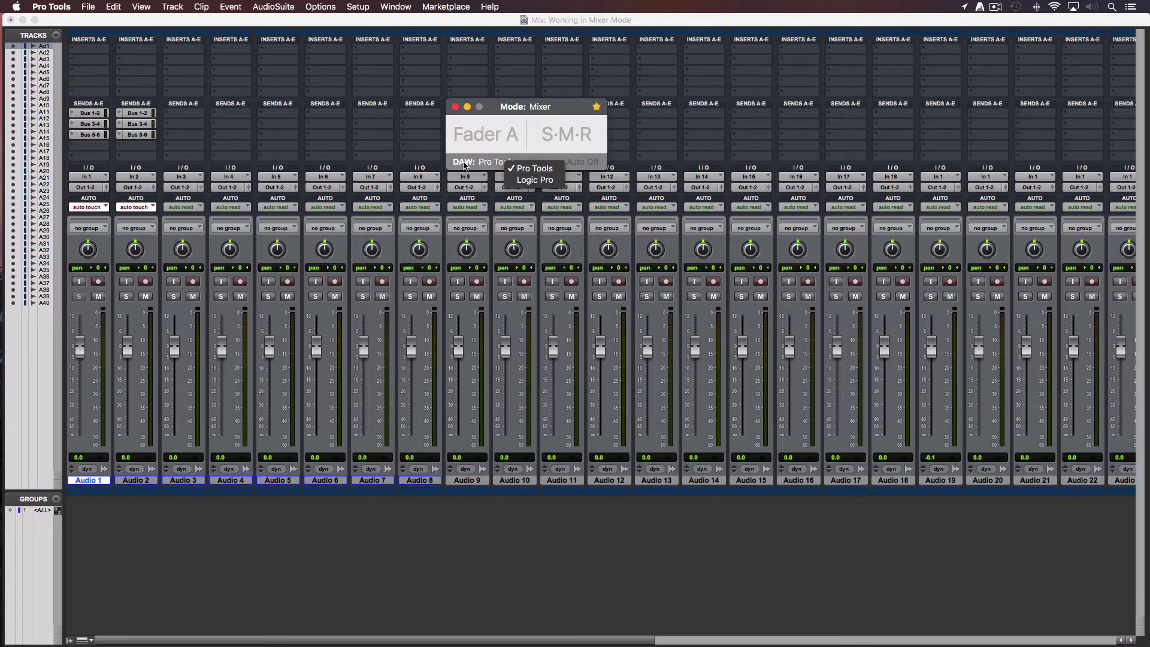
left_click(521, 170)
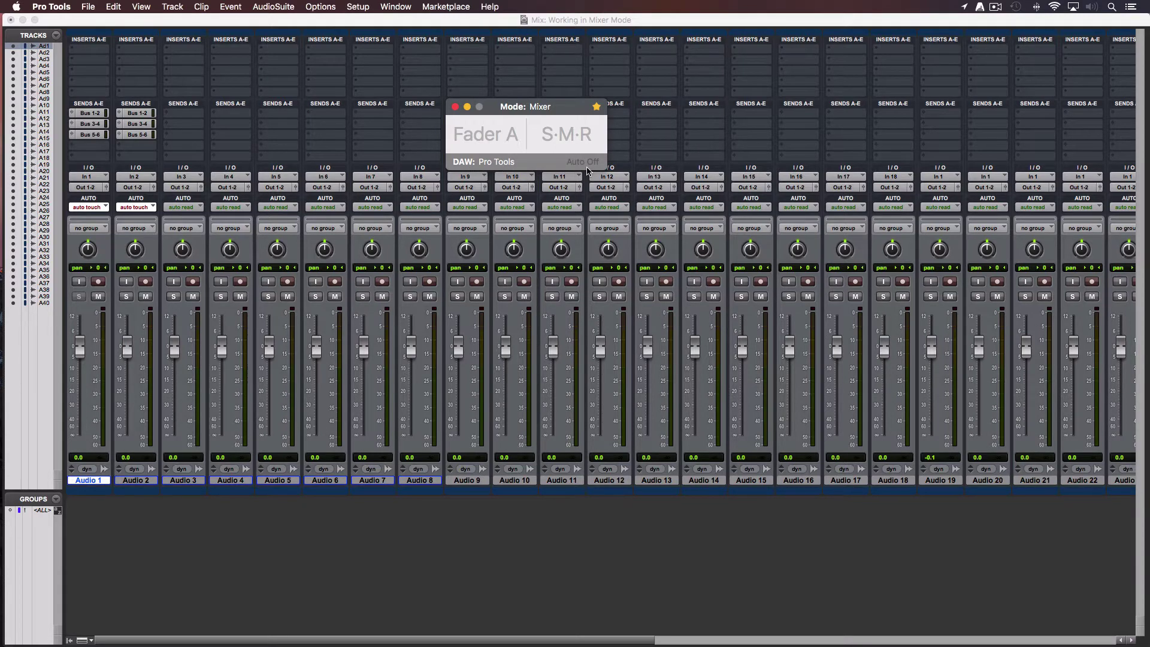
- Toggle the AudioSwift console's Auto setting on and back off
key("a")
key("a")
key("a")
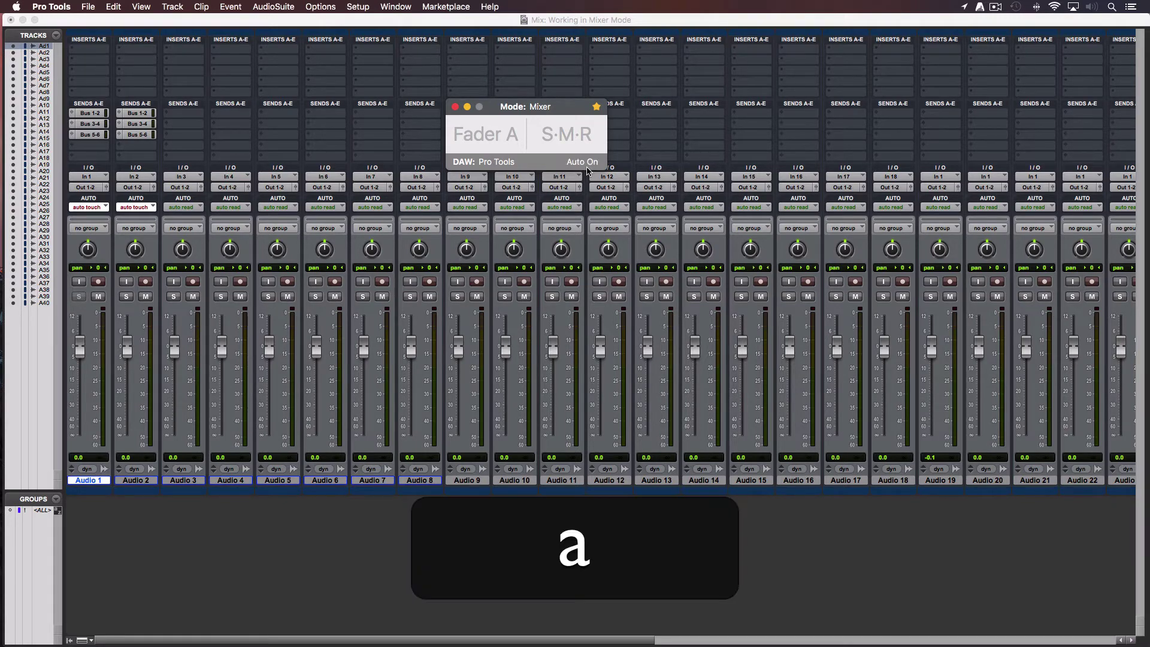
key("a")
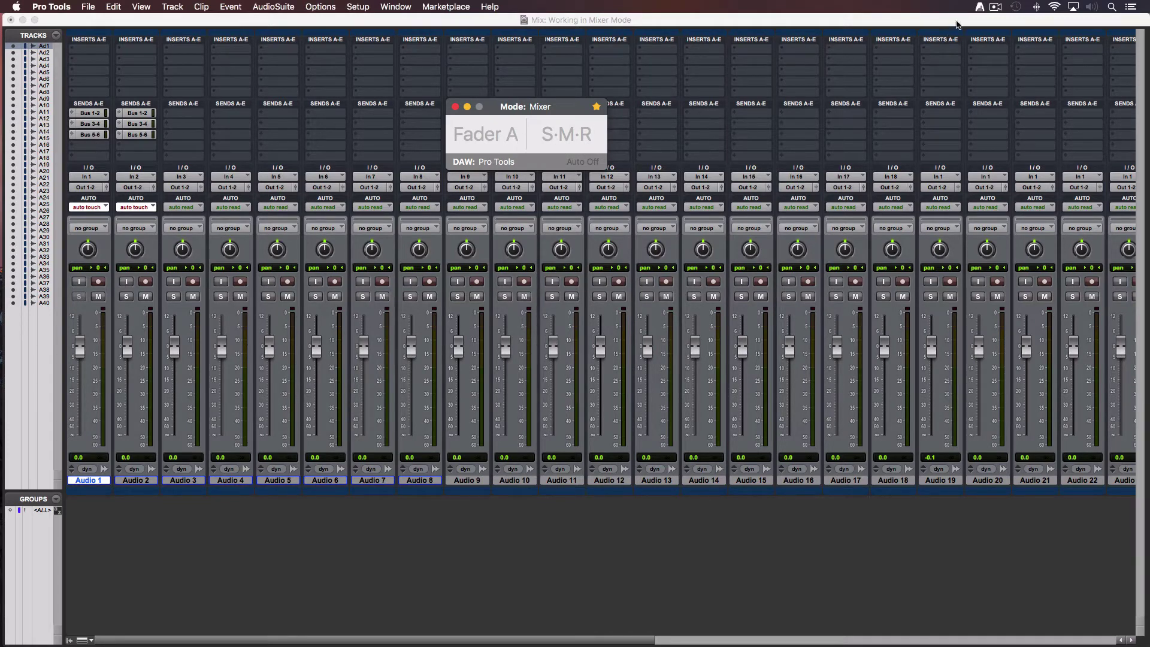
- Show the AudioSwift trackpad window and move the track selection forward to Audio 3 and back to Audio 1
left_click(980, 6)
left_click(997, 33)
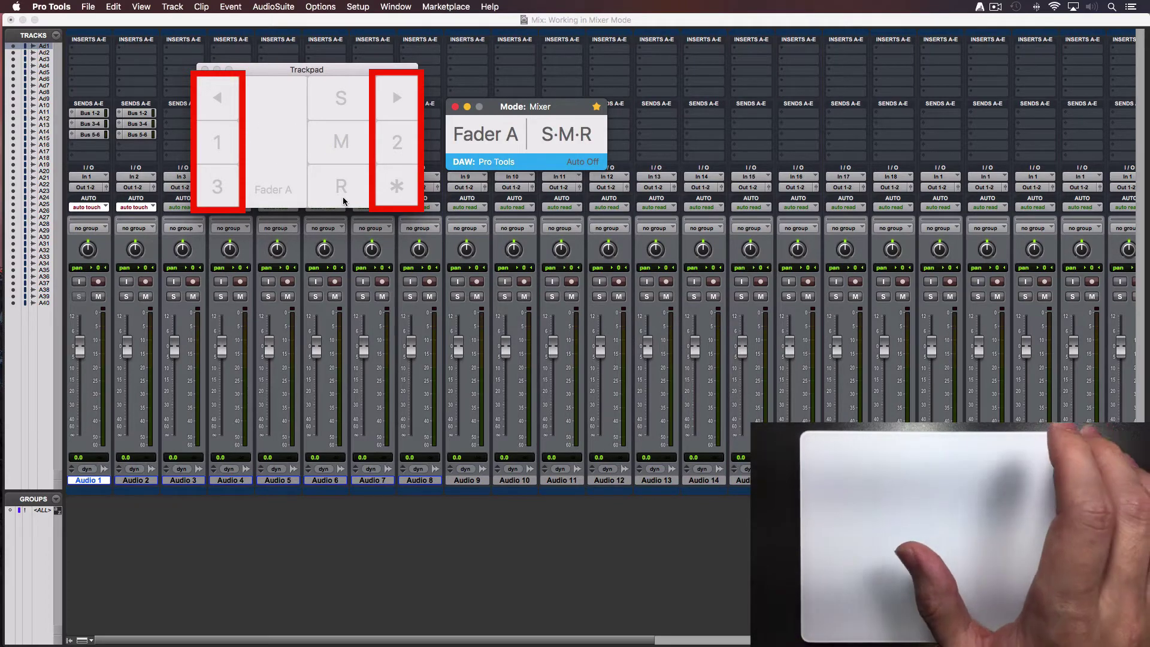
key("ctrl+semicolon")
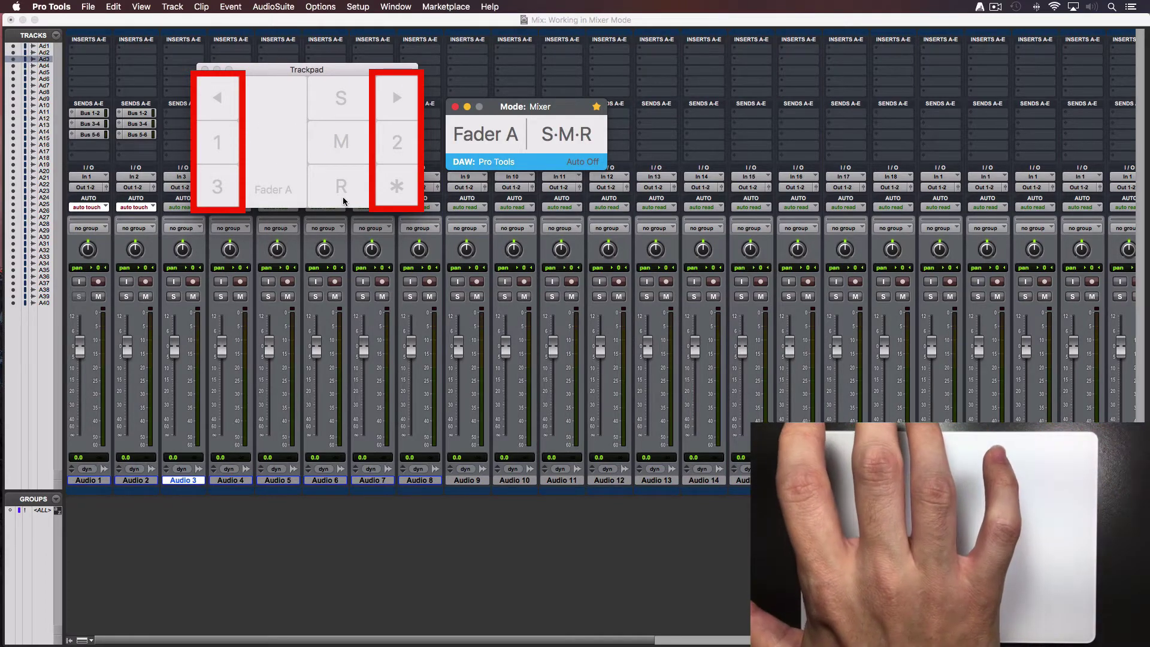
key("ctrl+p")
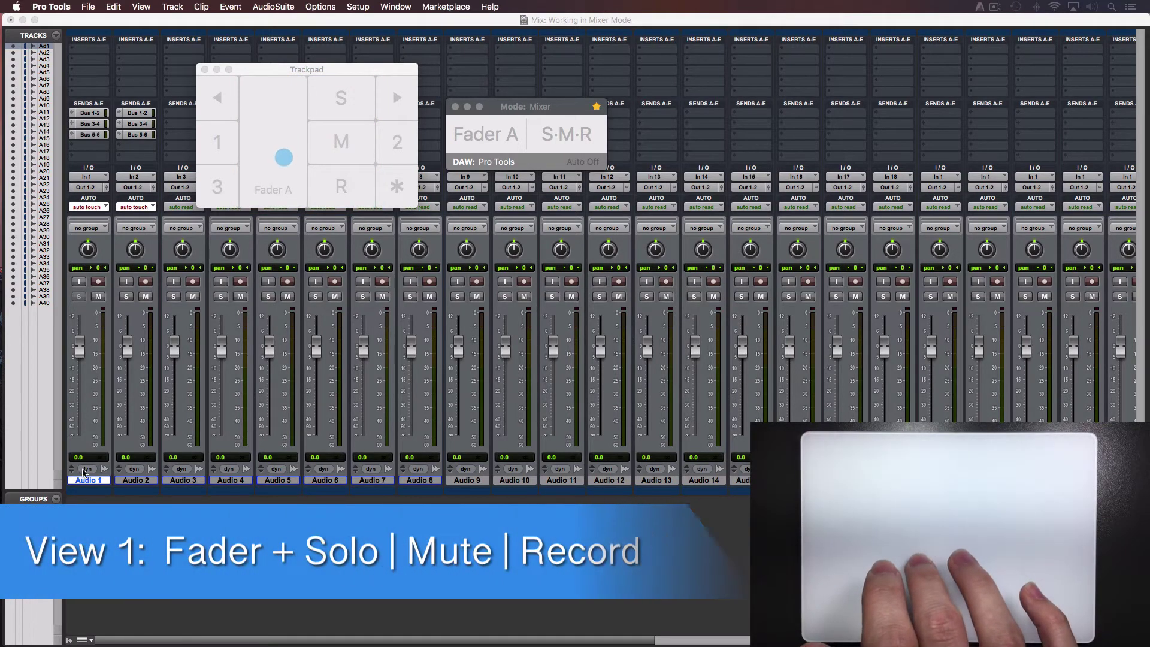
- Lower the volume fader of track Audio 1 to about -14 dB using AudioSwift's Fader A zone
left_click(286, 157)
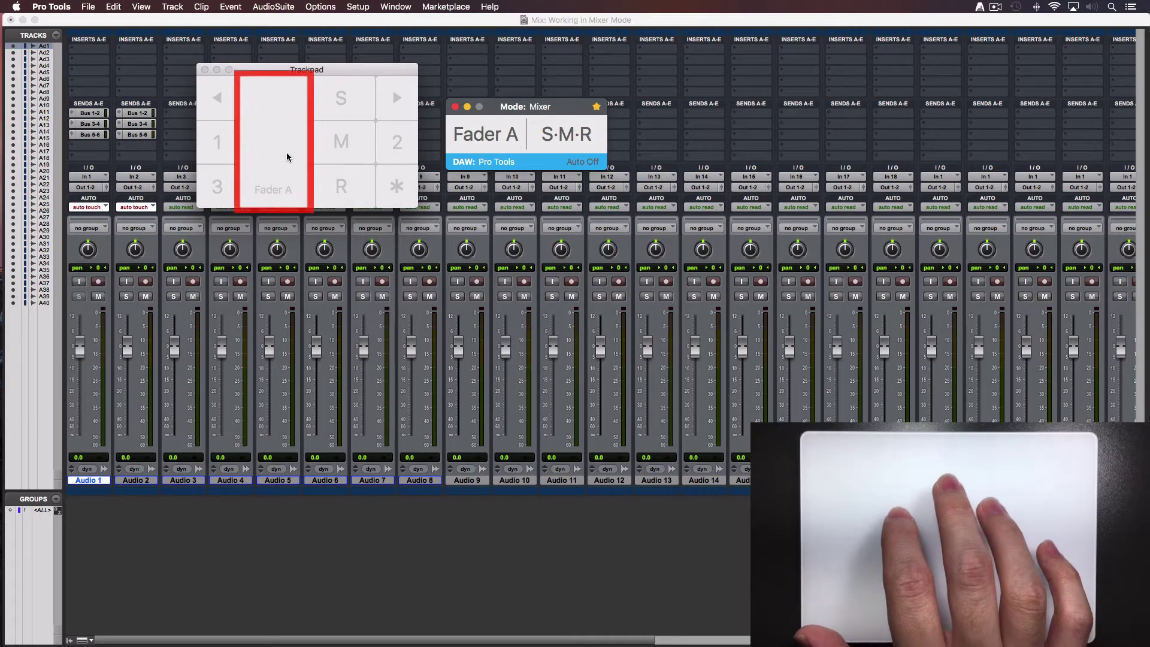
scroll(287, 153, "down", 2)
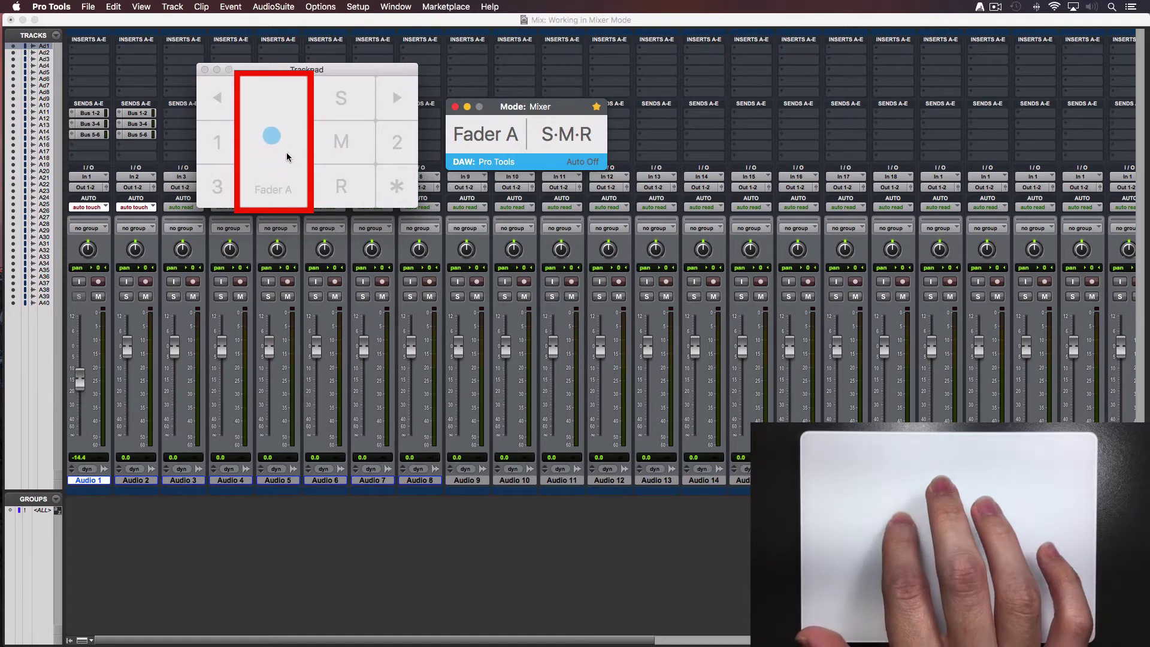
- Raise the Audio 1 fader to +12 dB and lower it to about -14 dB using AudioSwift's Fader A zone
scroll(287, 157, "down", 1)
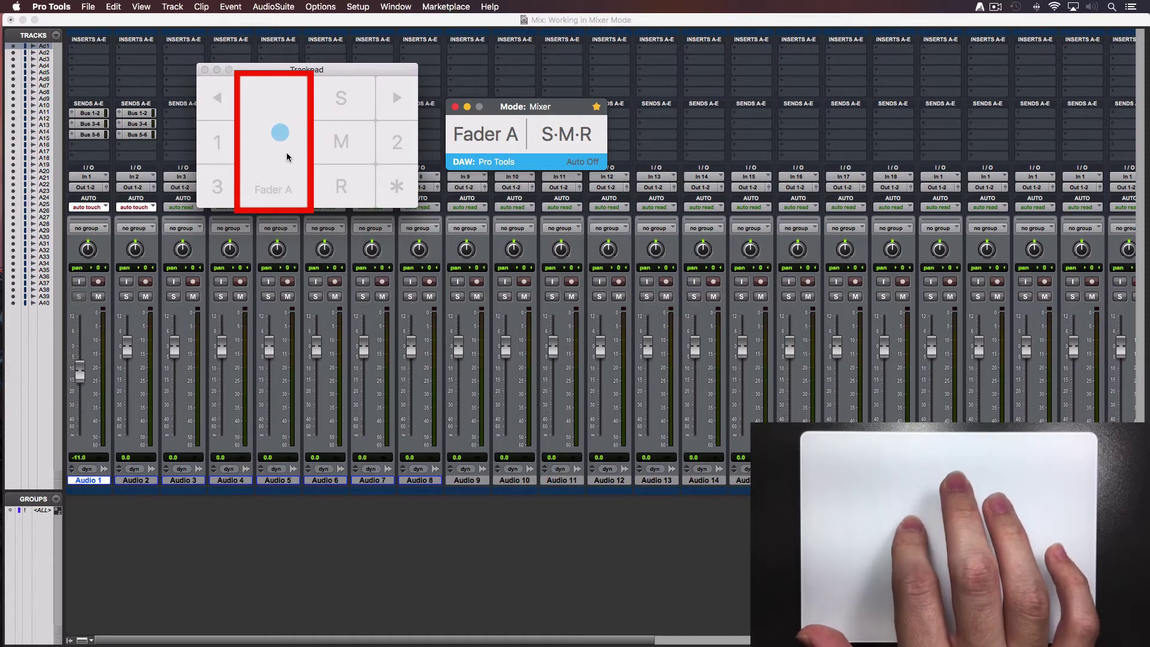
scroll(287, 153, "up", 3)
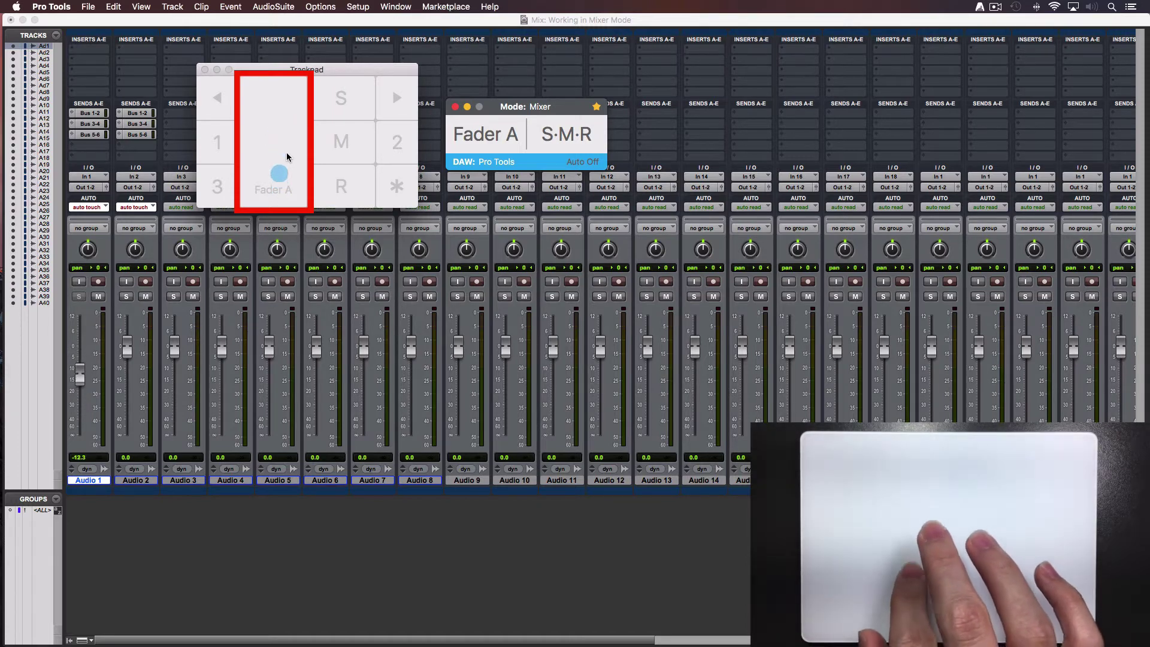
left_click_drag(286, 154, 287, 154)
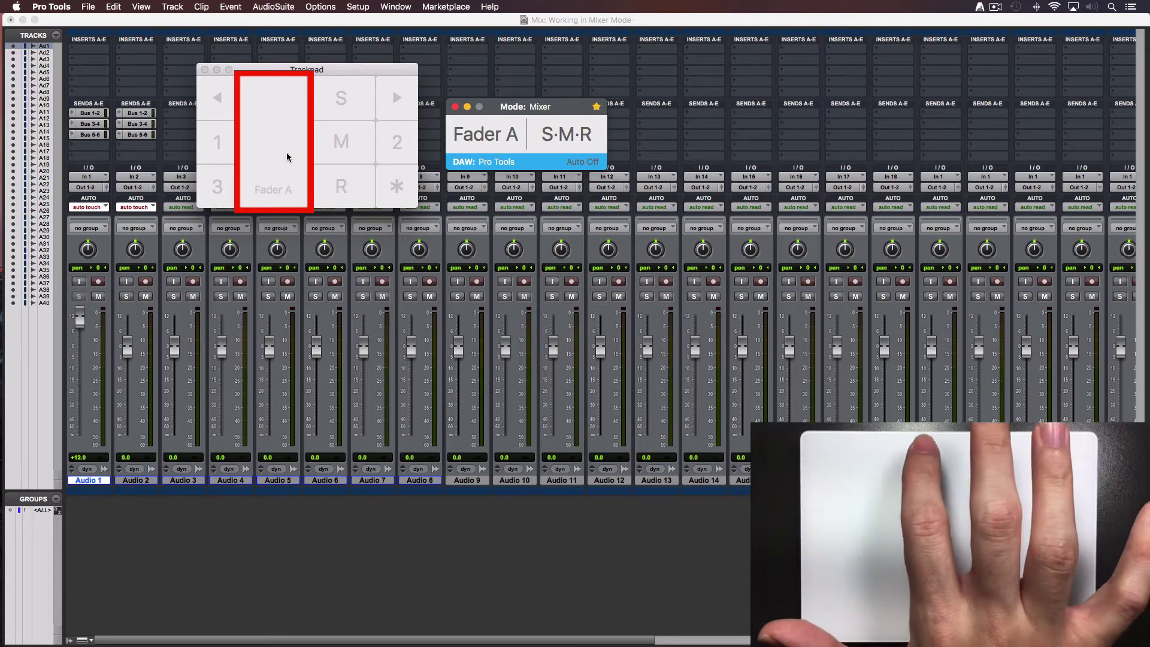
scroll(287, 153, "down", 3)
scroll(287, 157, "down", 5)
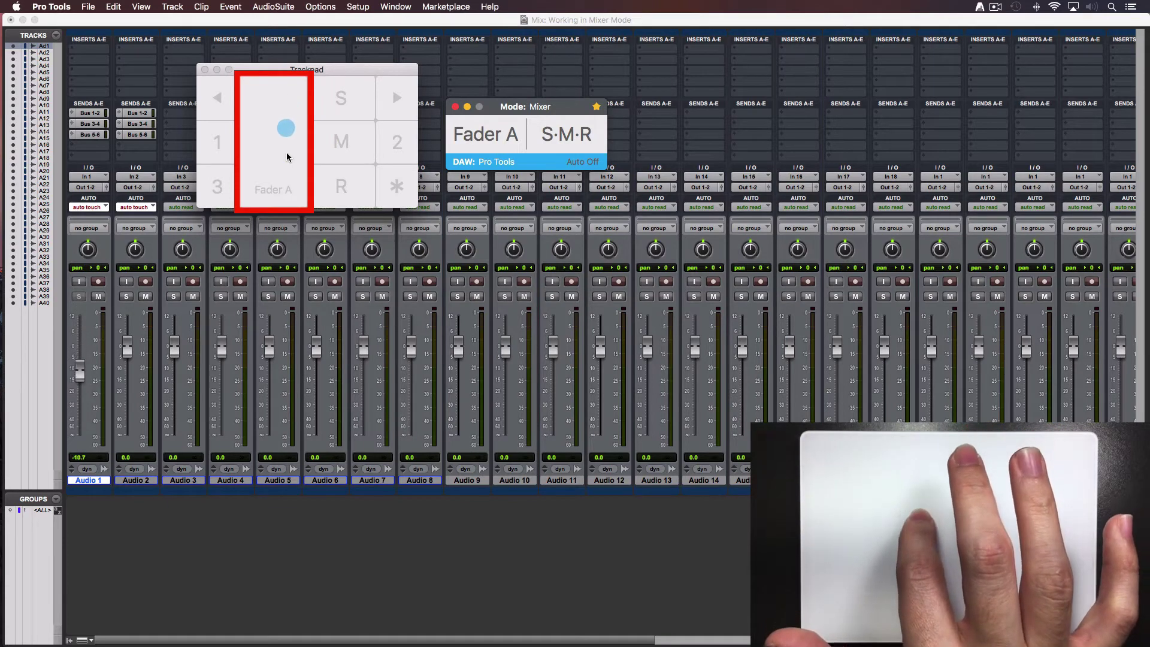
left_click_drag(288, 157, 287, 157)
scroll(287, 157, "up", 2)
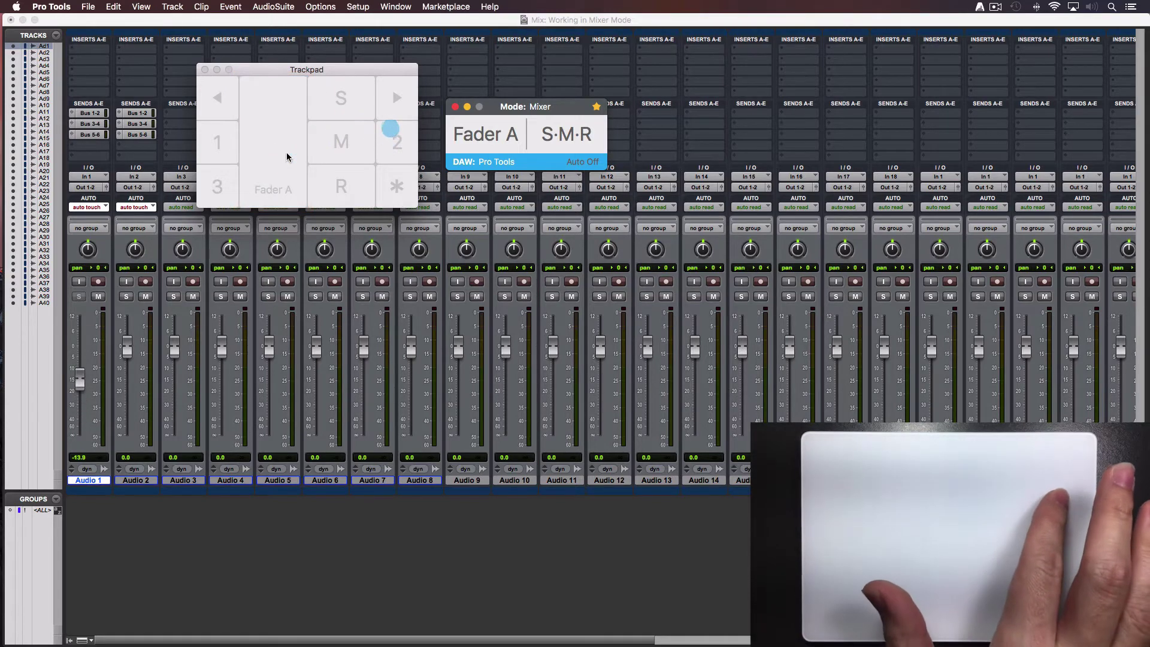
- Sweep the Audio 1 fader down and up with the trackpad, leaving it at about -11 dB
scroll(287, 157, "down", 6)
scroll(287, 157, "up", 5)
scroll(287, 157, "down", 4)
scroll(287, 157, "up", 3)
scroll(287, 153, "up", 2)
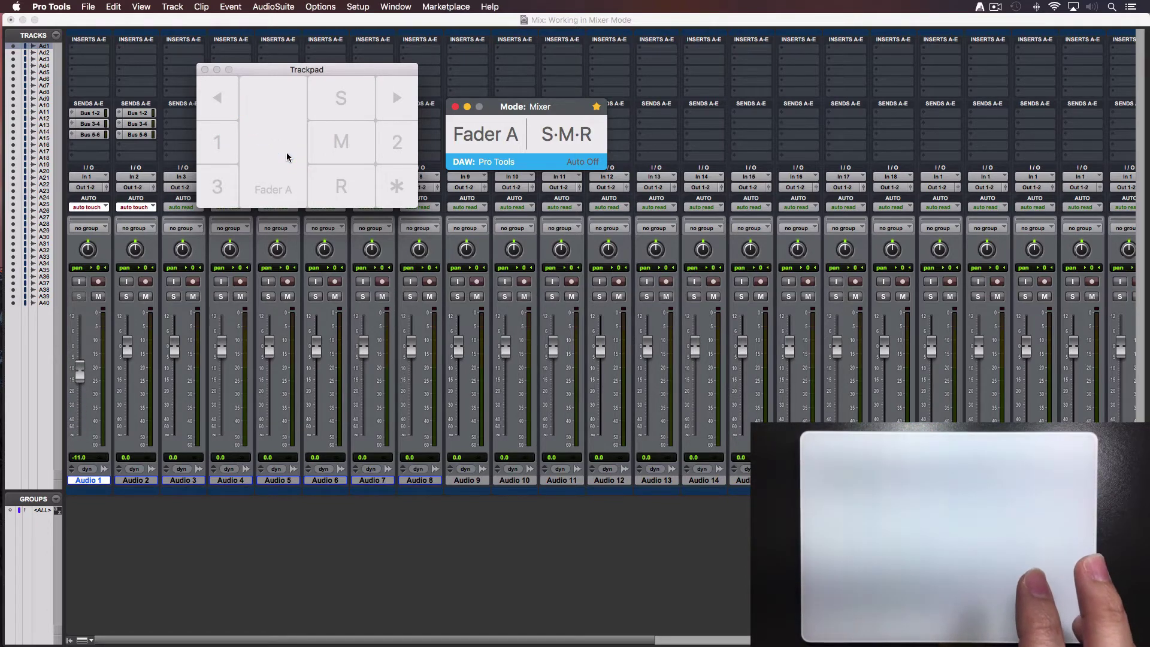
- Activate AudioSwift's trackpad control and reset the Audio 1 fader to 0 dB
left_click(286, 157)
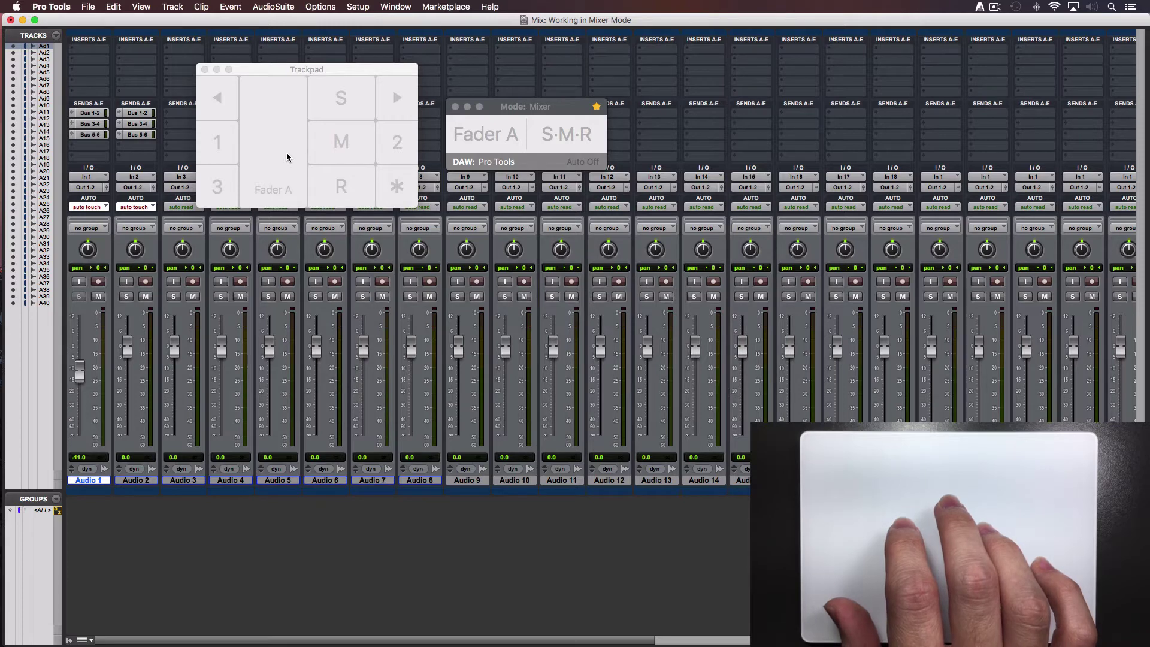
key("ctrl")
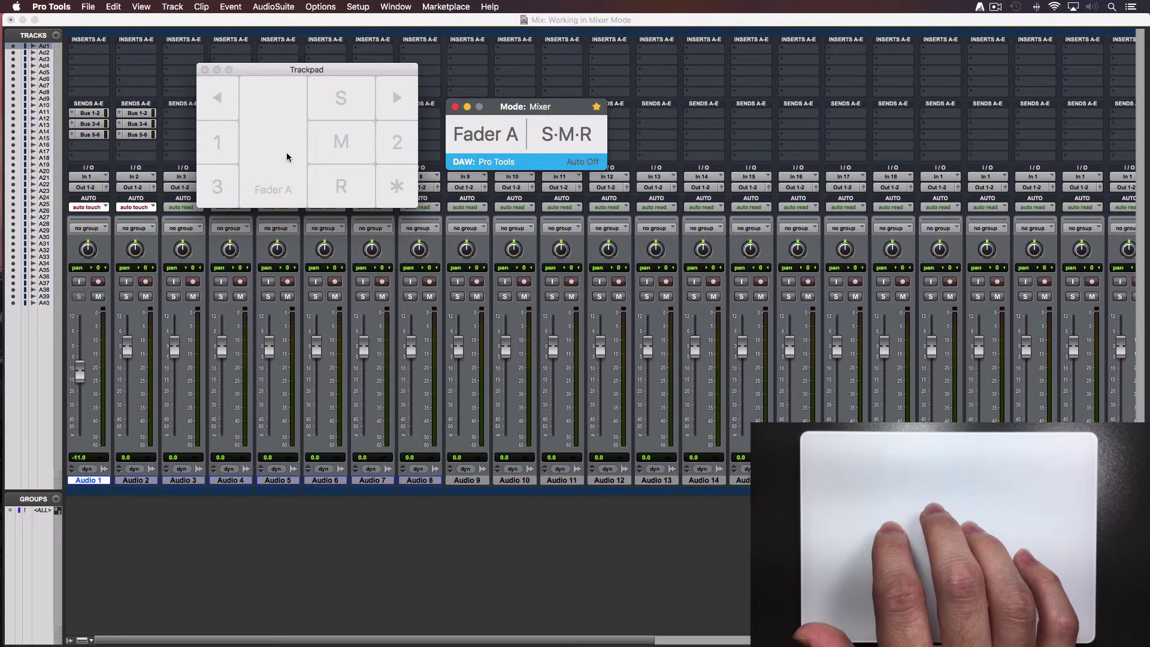
key("alt")
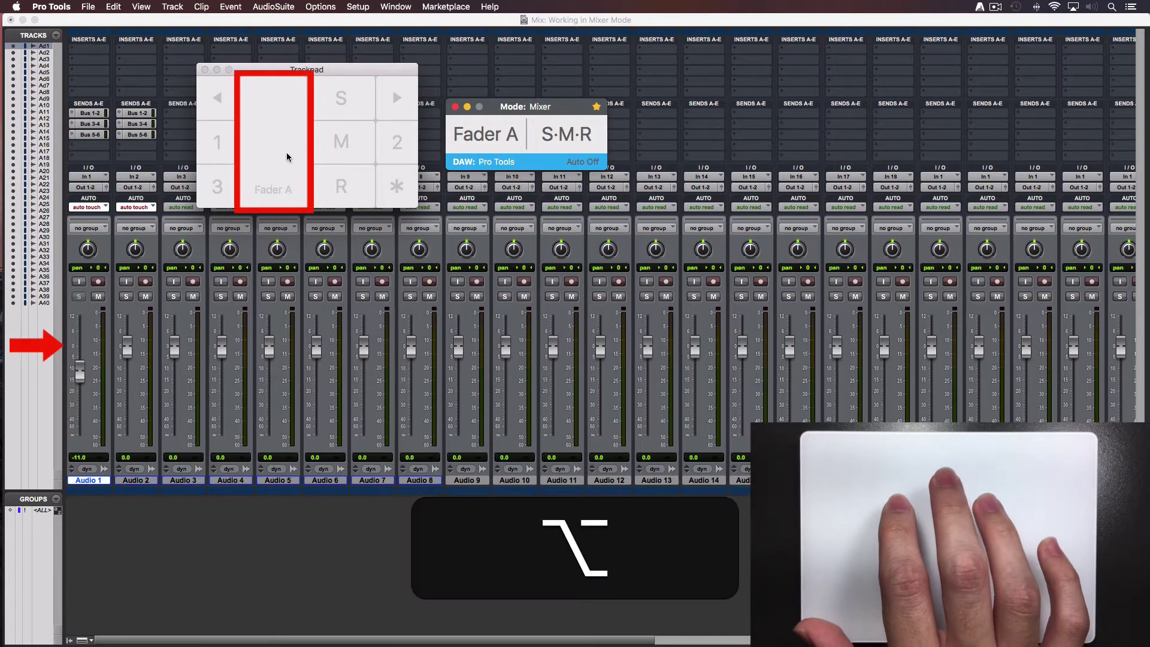
left_click(286, 152, "alt")
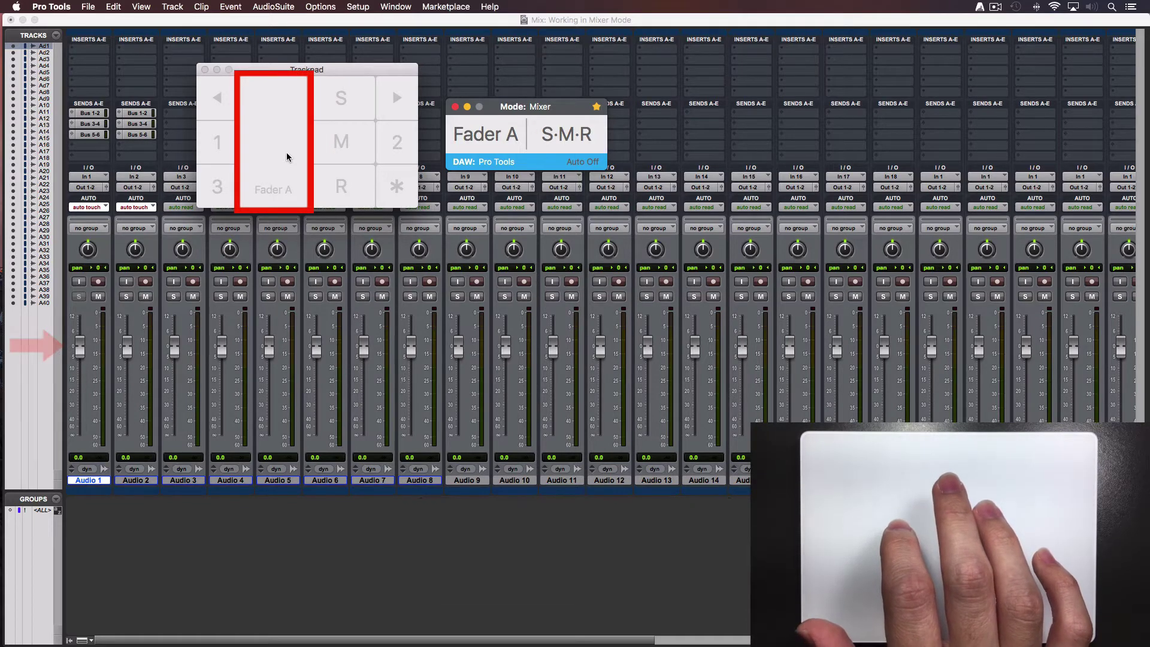
- Lower the Audio 1 fader with fine adjustment, then open AudioSwift's preferences
key("super")
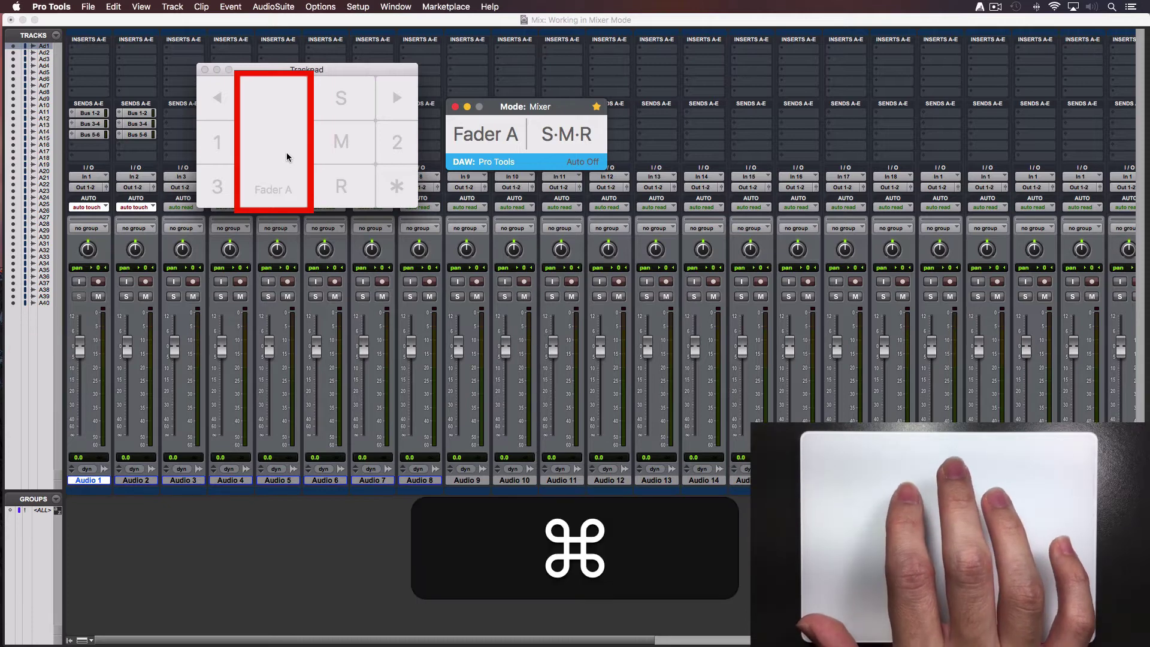
scroll(286, 153, "down", 3)
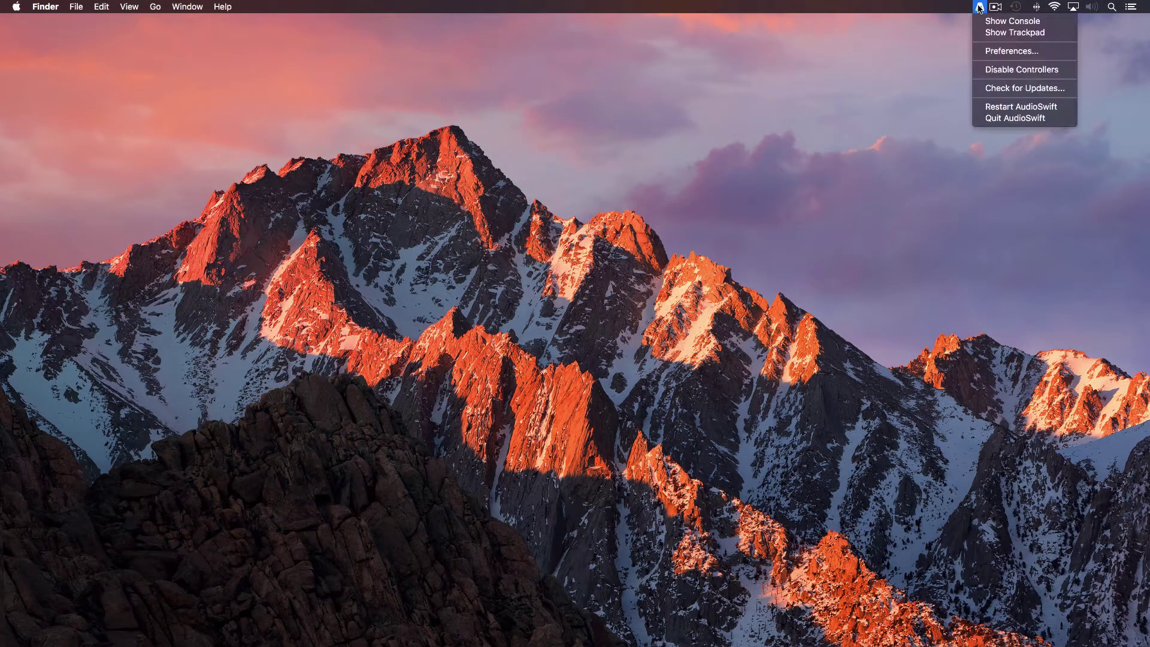
left_click(1004, 53)
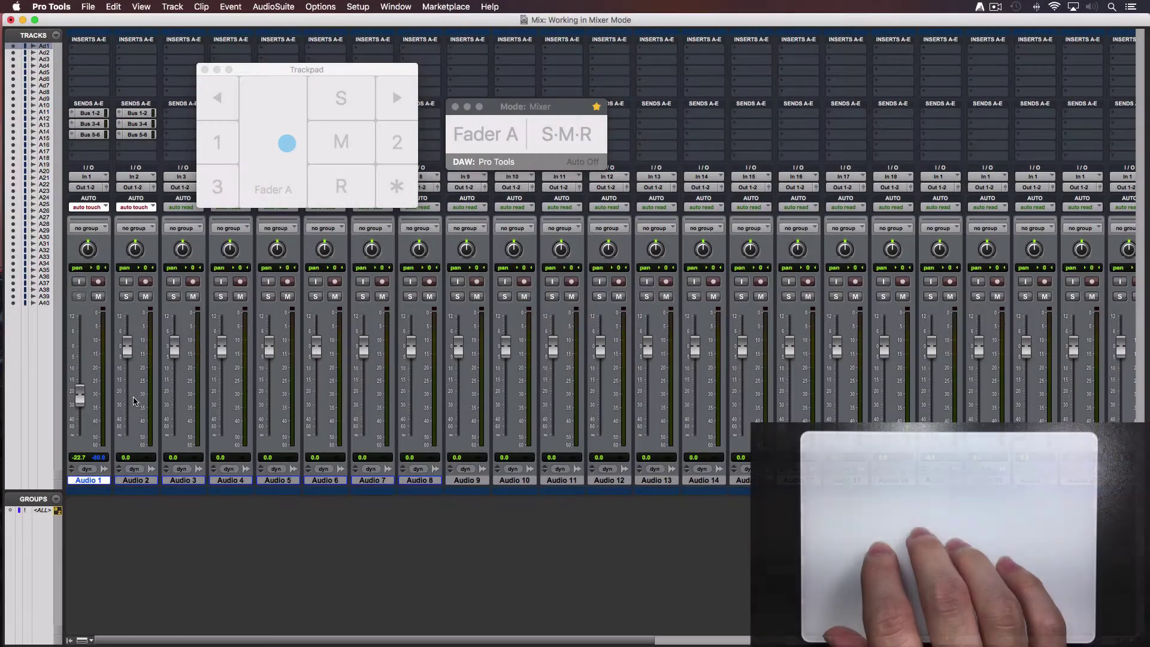
- With trackpad control active, solo tracks Audio 1 through Audio 4 in turn, then clear all solos at once
key("ctrl")
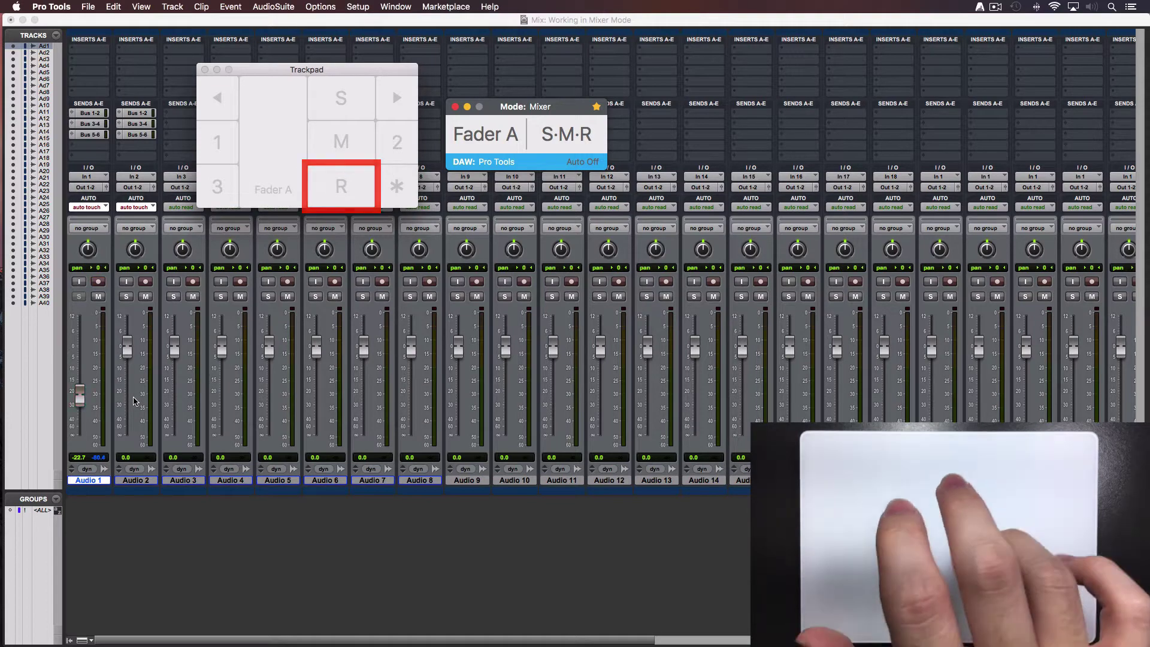
key("shift+s")
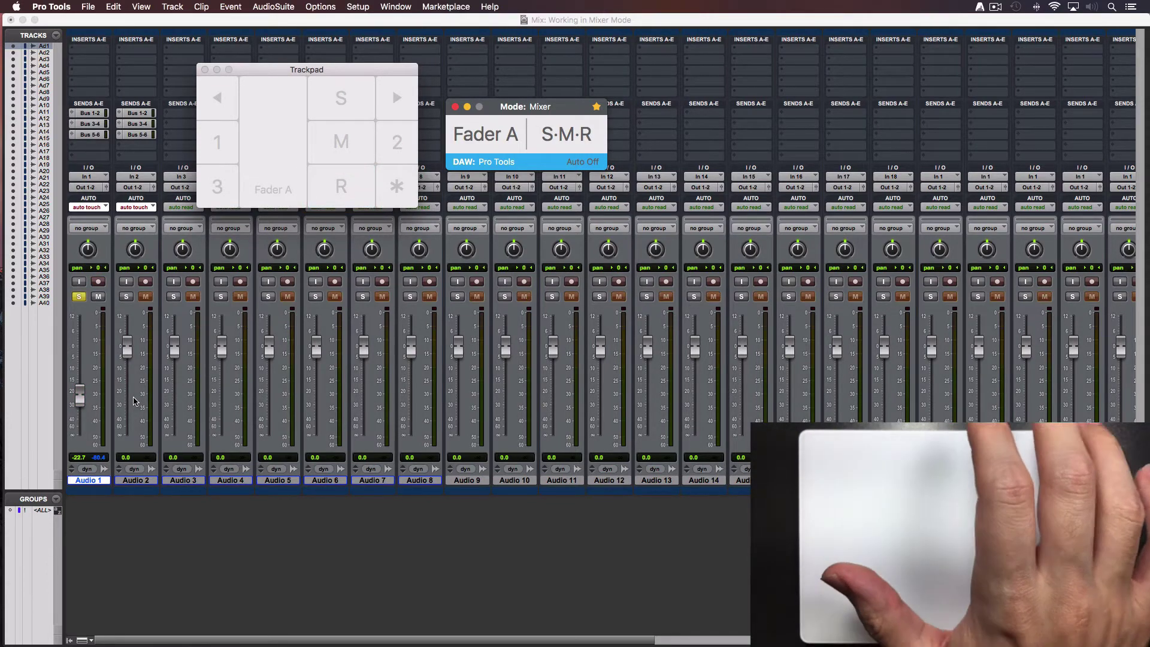
key("ctrl+semicolon")
key("shift+s")
key("ctrl+semicolon")
key("shift+s")
key("semicolon")
key("shift+s")
key("alt")
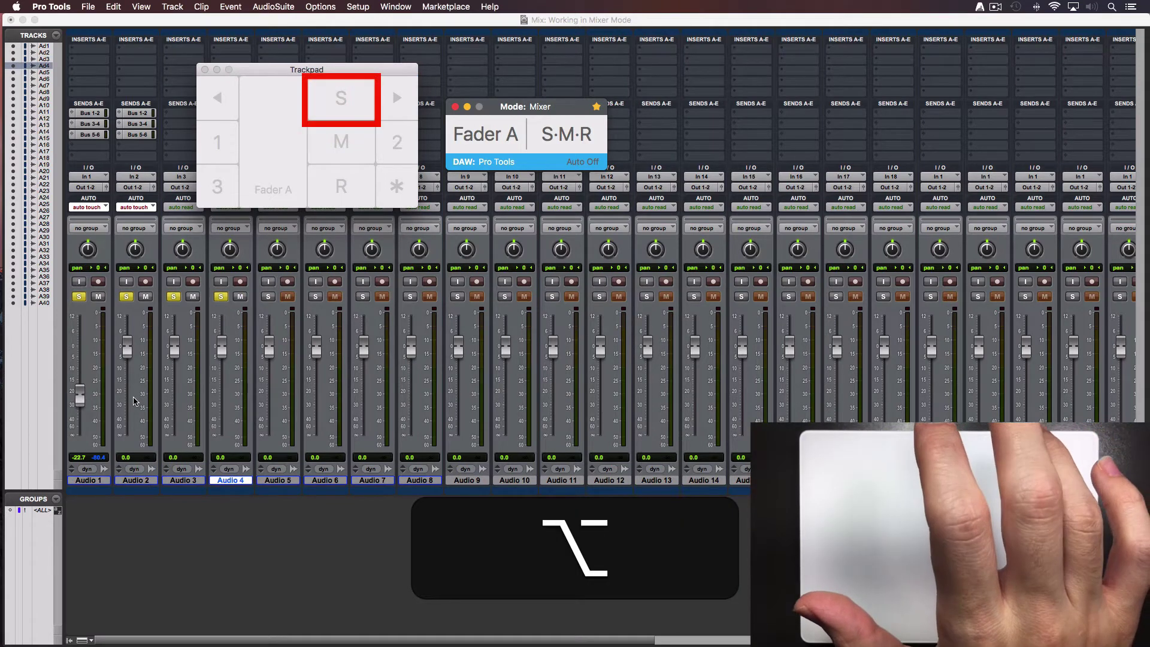
key("alt+shift+s")
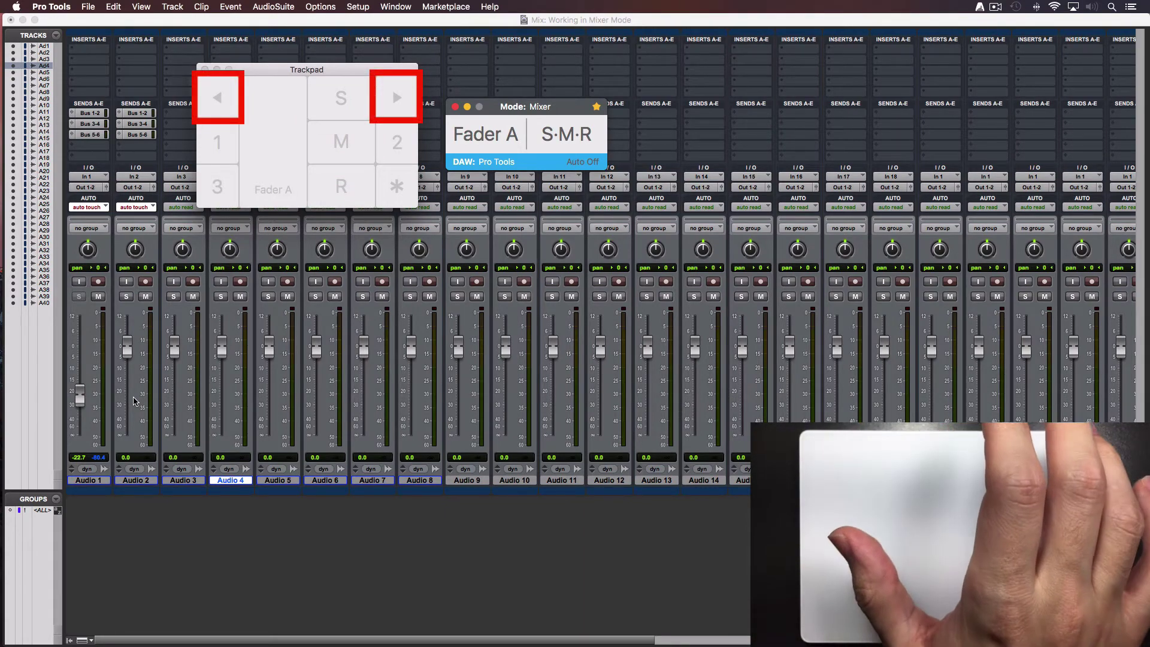
- Lower the Audio 5 fader to about -19 dB and Audio 6 to about -14 dB, and return the selection to Audio 1
key("ctrl+semicolon")
key("ctrl+semicolon")
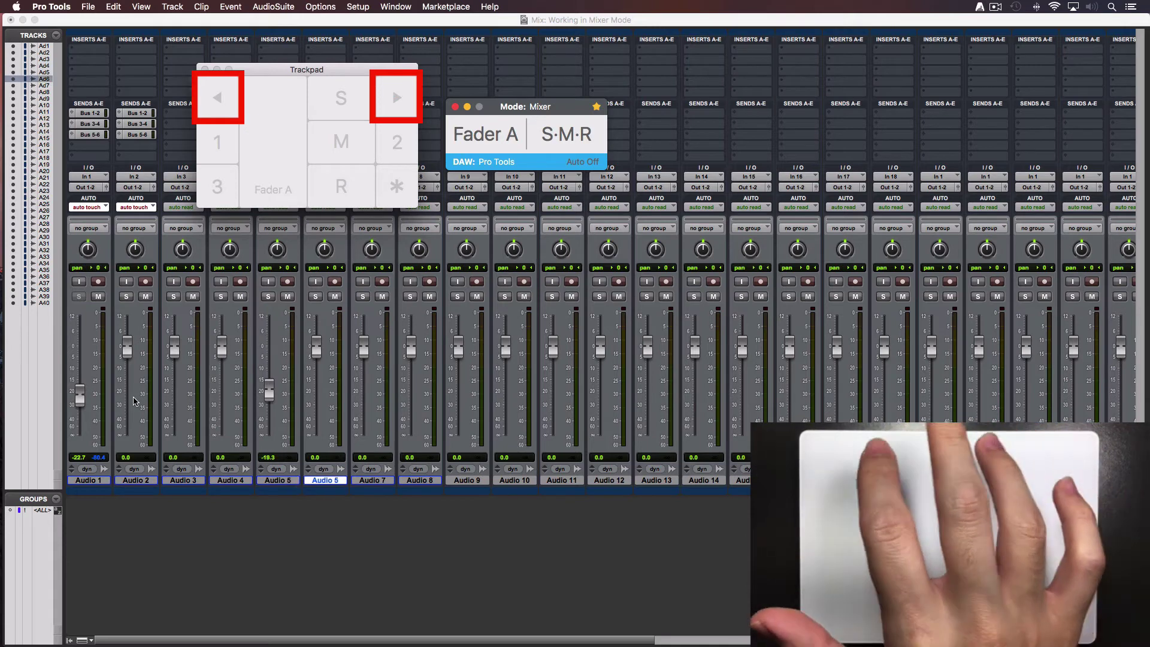
key("ctrl+p")
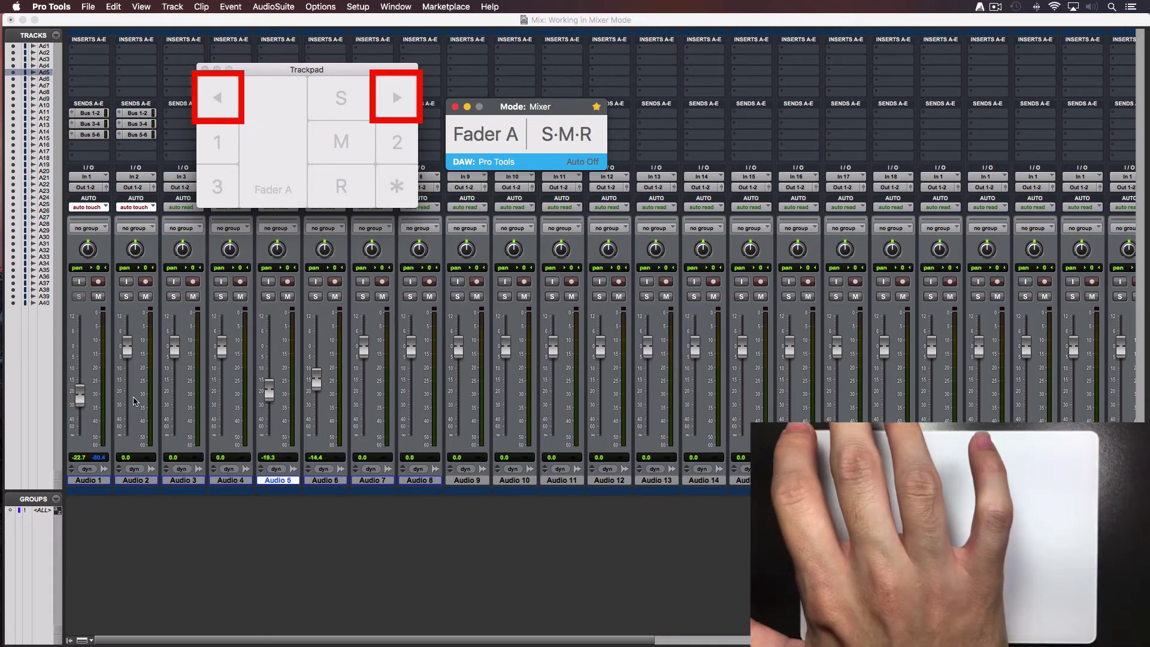
key("ctrl+p")
key("ctrl+p")
key("ctrl+p")
key("ctrl+p")
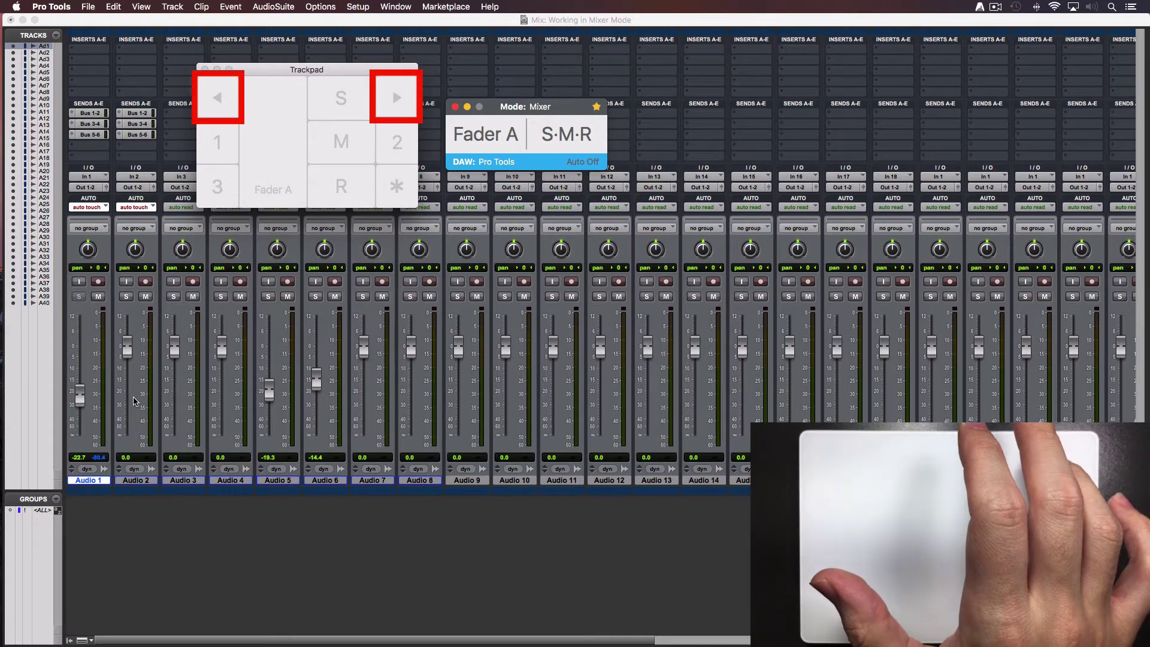
- Shift the eight-track controller bank forward until it starts at Audio 25, then back to Audio 17
key("ctrl")
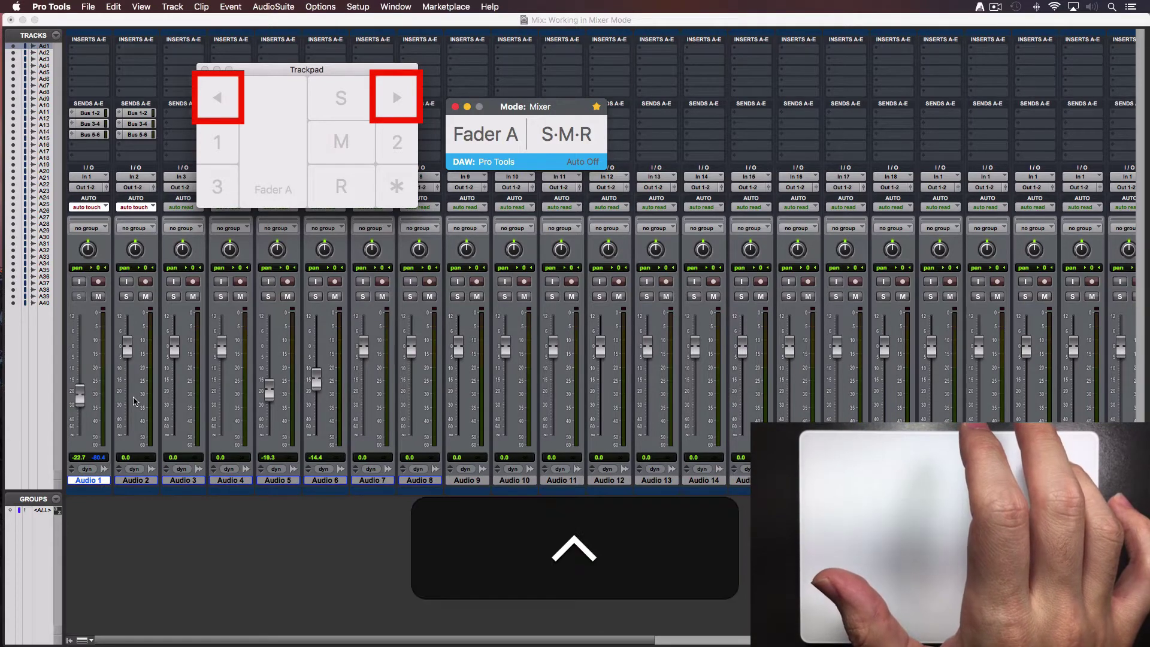
key("ctrl+Right")
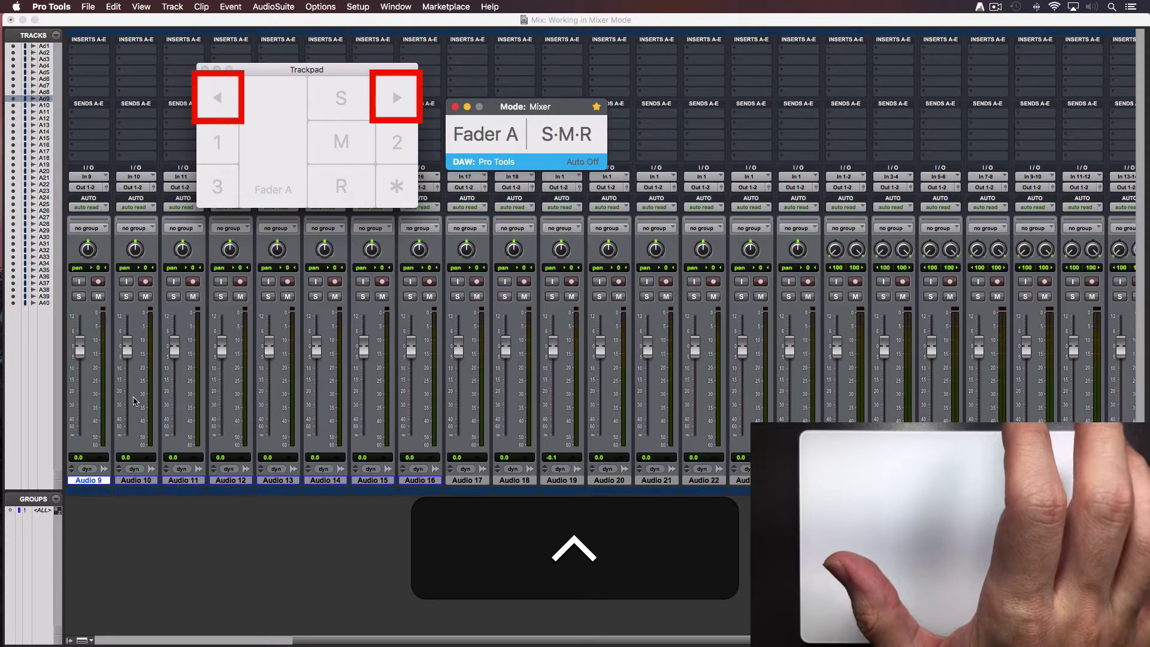
key("ctrl+Right")
key("ctrl+Right")
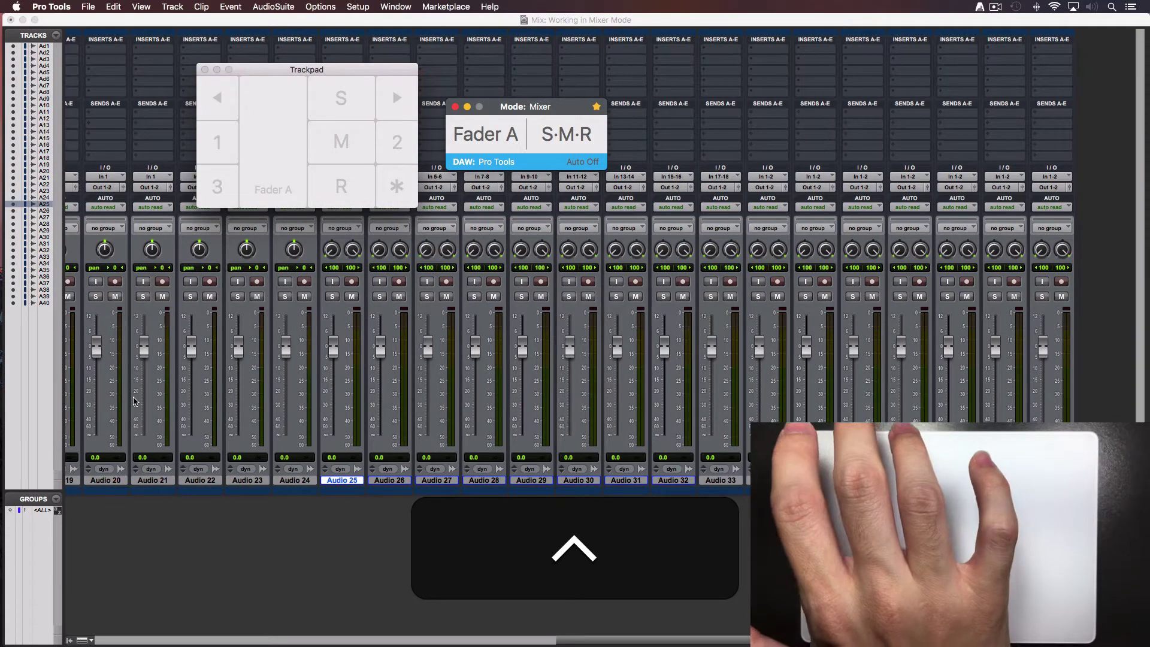
key("ctrl+Left")
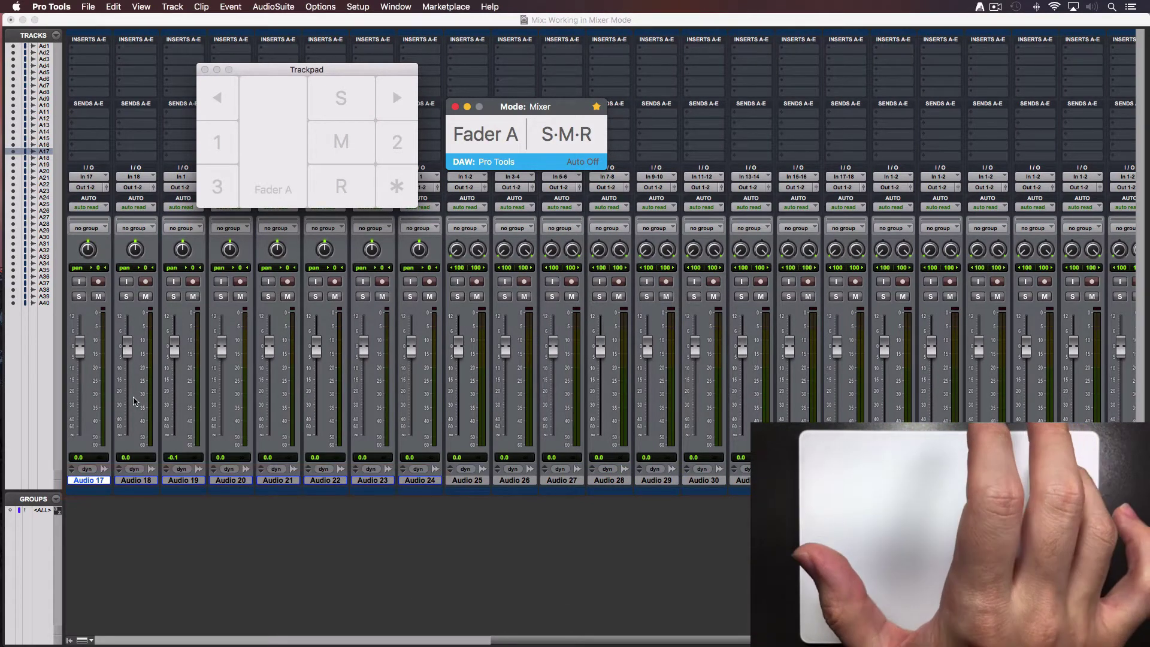
- Lower the faders of Audio 18, 19 and 20 to about -14, -20 and -19 dB, and move the selection to Audio 21
key("Right")
scroll(133, 400, "down", 3)
key("Right")
scroll(133, 400, "down", 3)
scroll(133, 400, "down", 2)
key("Right")
scroll(133, 401, "down", 4)
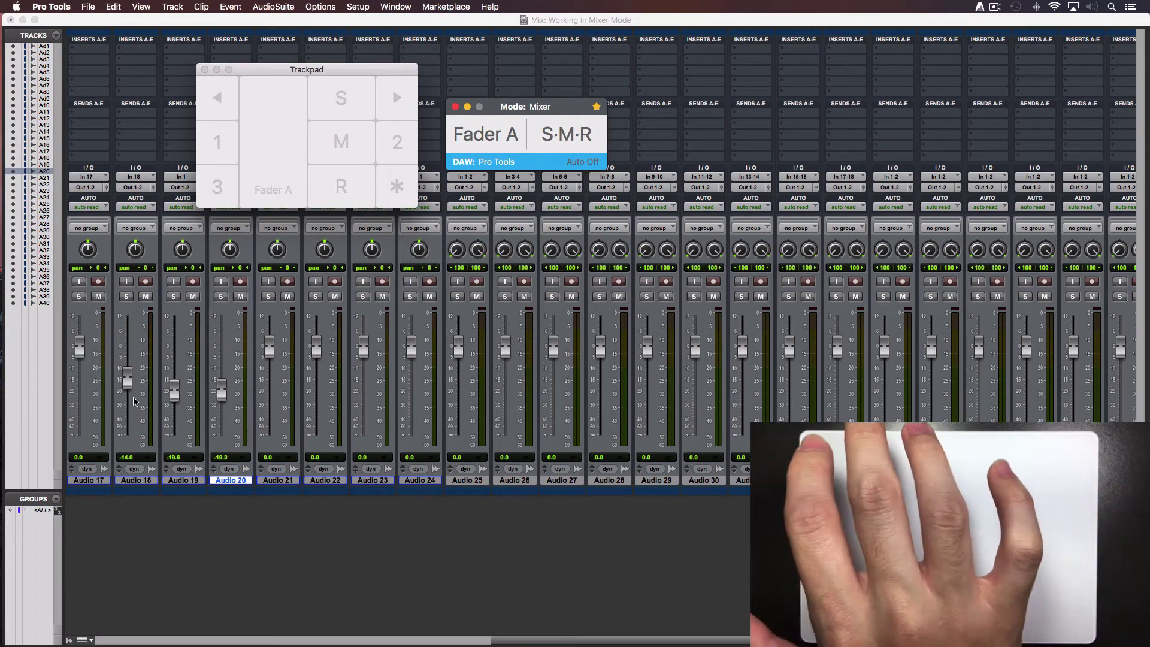
key("Right")
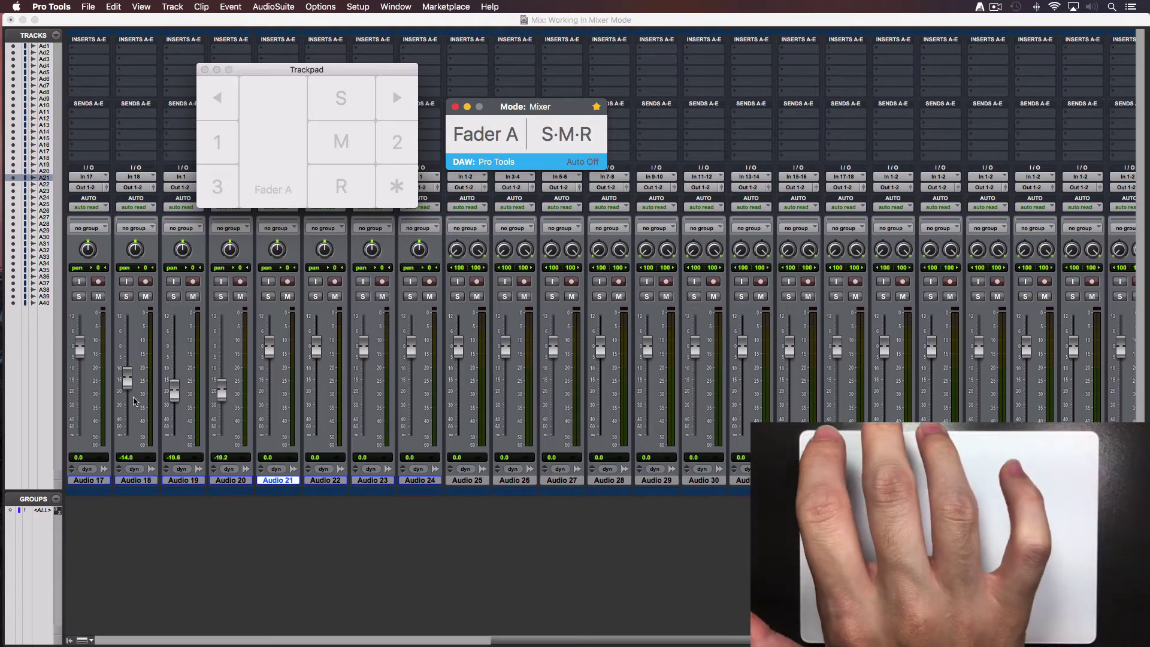
- Turn off trackpad control and make the controller bank start at track Audio 7
key("Escape")
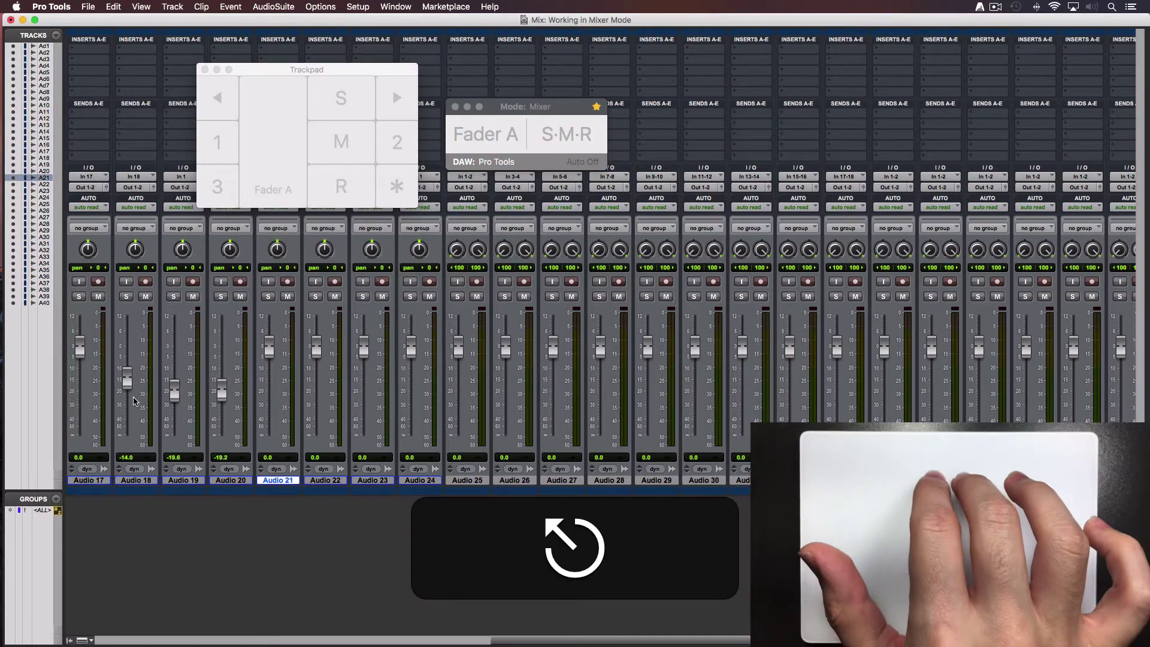
scroll(133, 400, "left", 12)
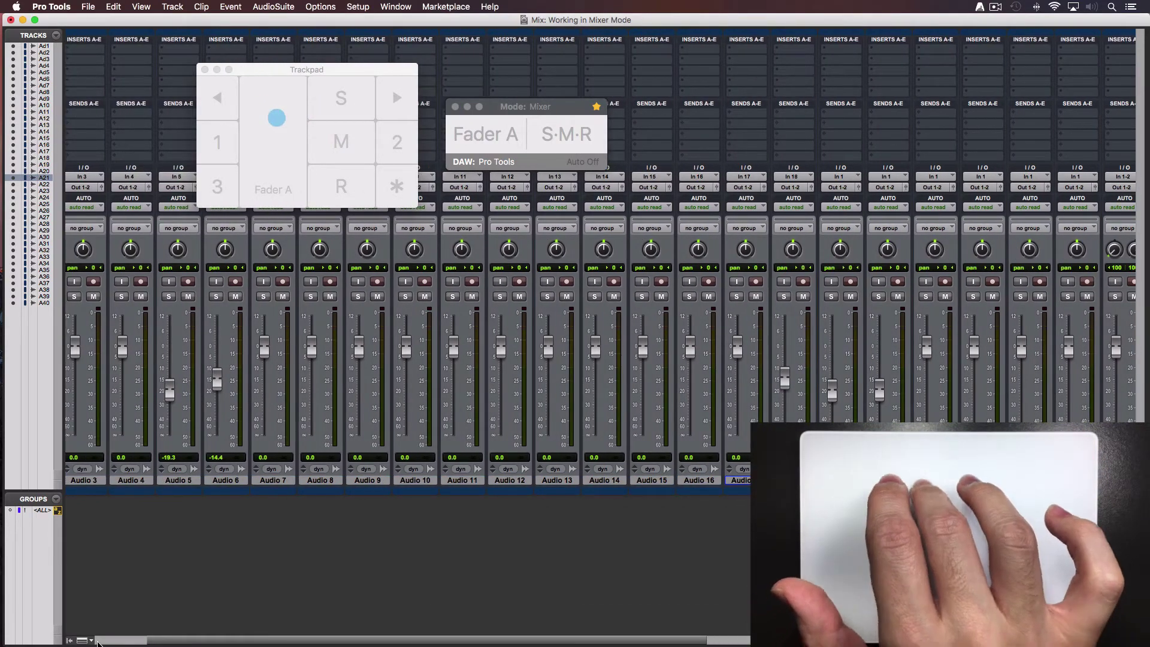
left_click(273, 480)
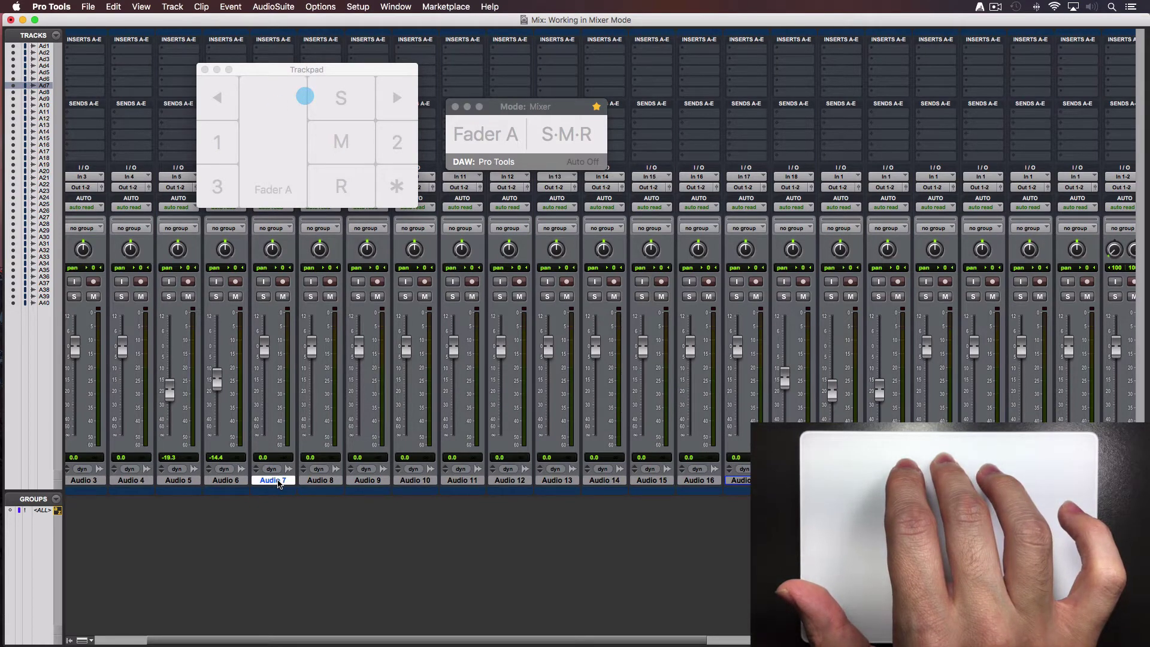
key("ctrl+shift")
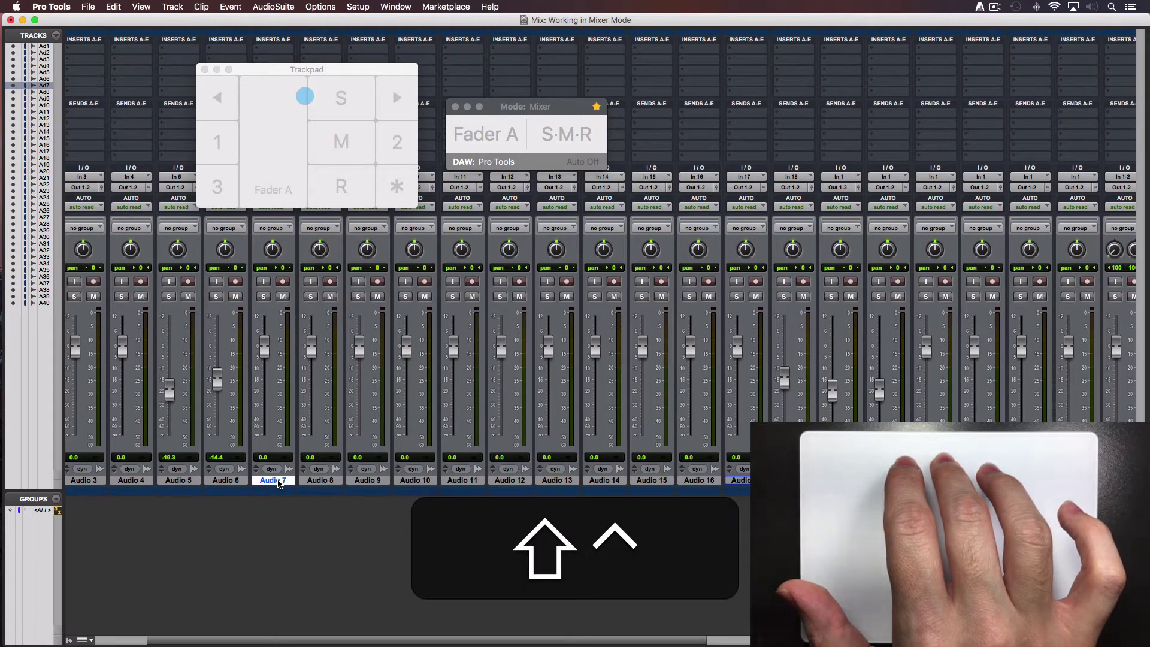
left_click(277, 480, "ctrl+shift")
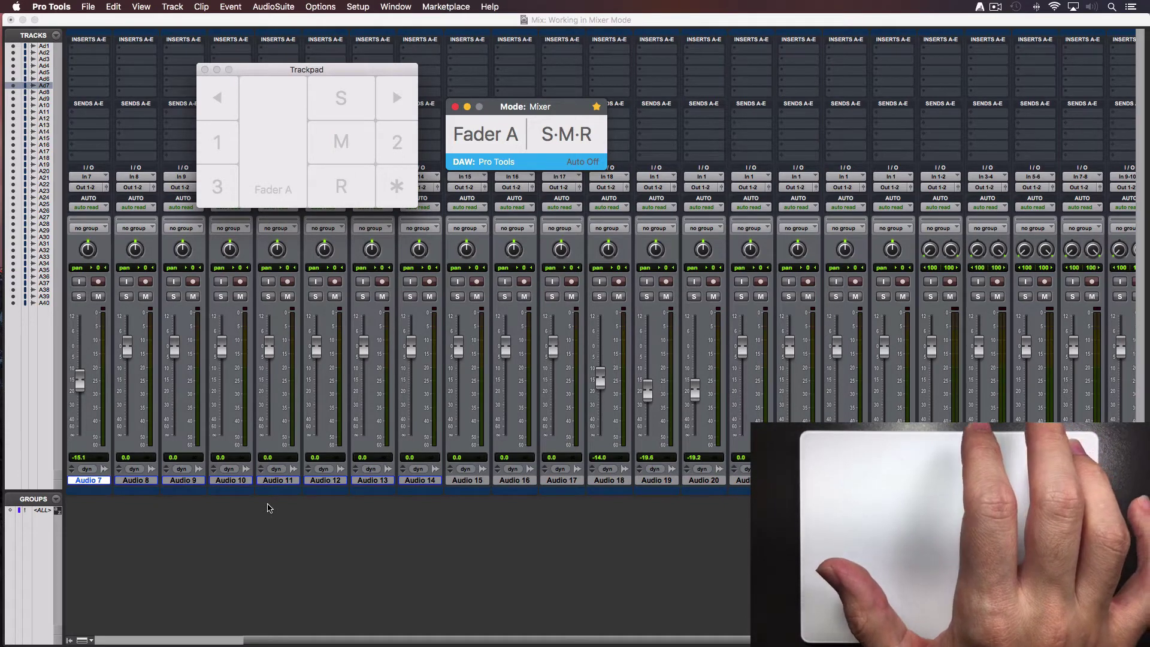
- Lower the Audio 7 fader to about -20 dB and Audio 8 to about -19 dB, moving the selection on to Audio 9
left_click_drag(252, 150, 262, 129)
left_click(397, 90)
left_click(397, 97)
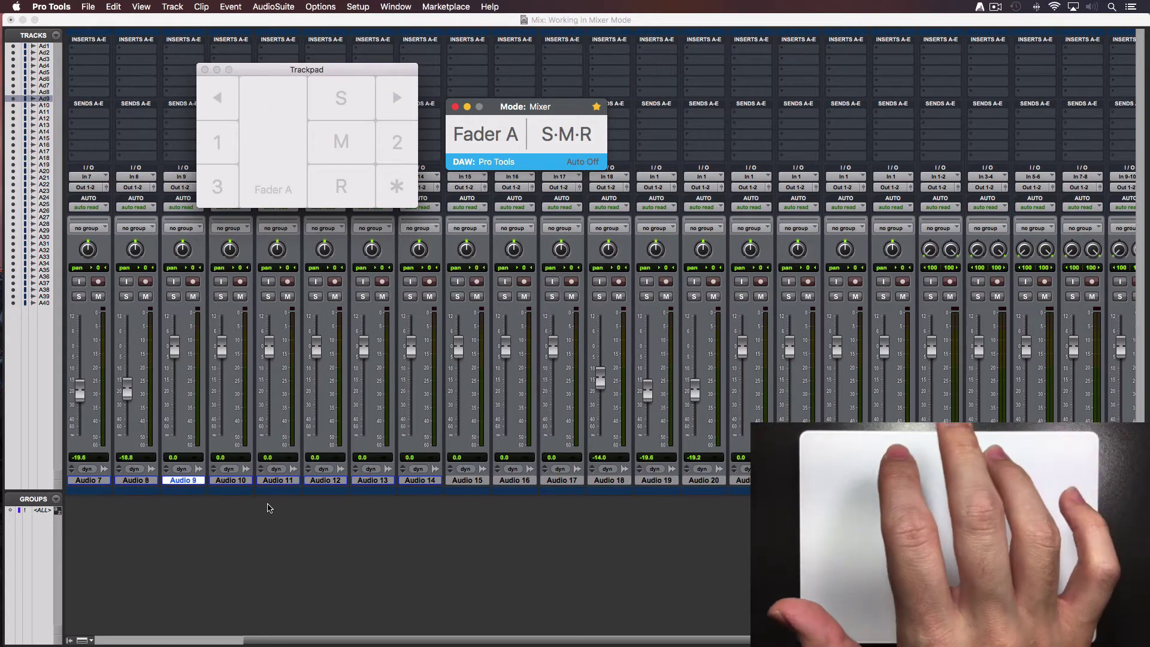
- Select Audio 12 and lower its fader to about -20 dB, then select Audio 15 outside the current bank
left_click(320, 480)
mouse_move(269, 118)
left_mouse_down()
mouse_move(268, 142)
mouse_move(268, 133)
left_mouse_up()
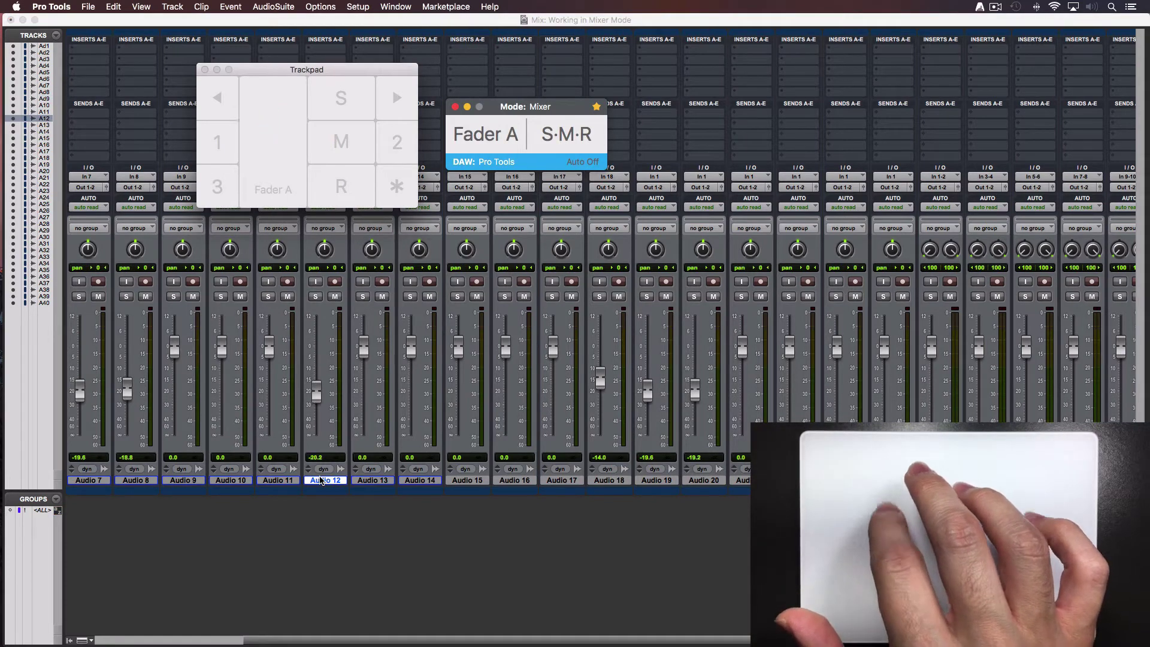
left_click(479, 484)
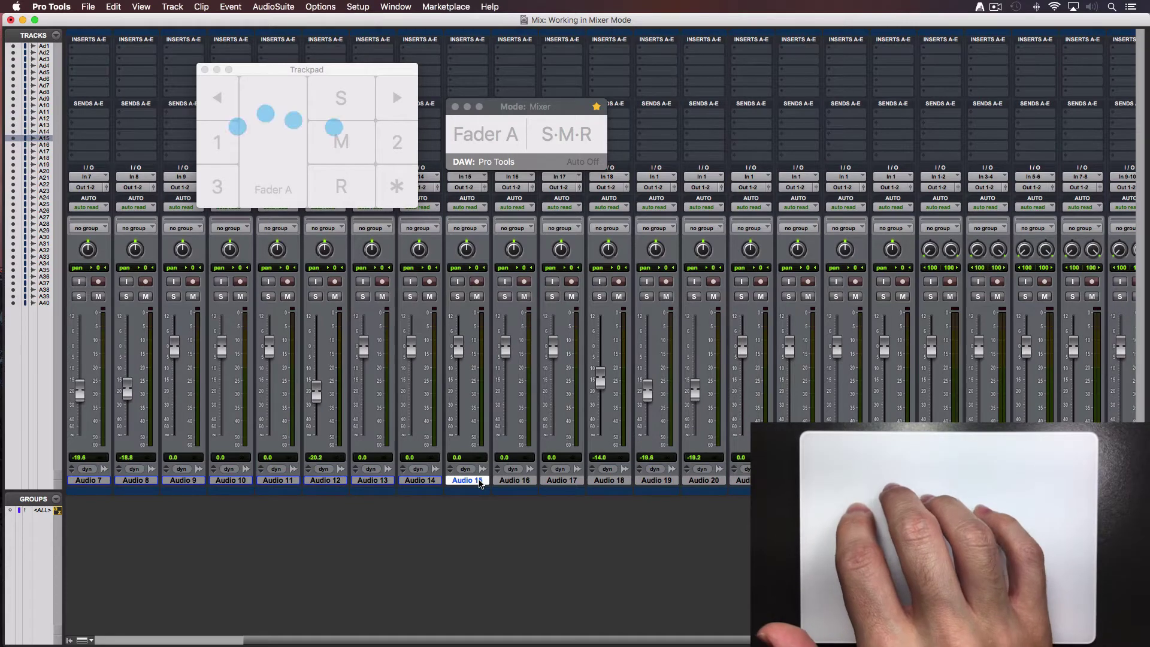
left_click_drag(256, 123, 272, 101)
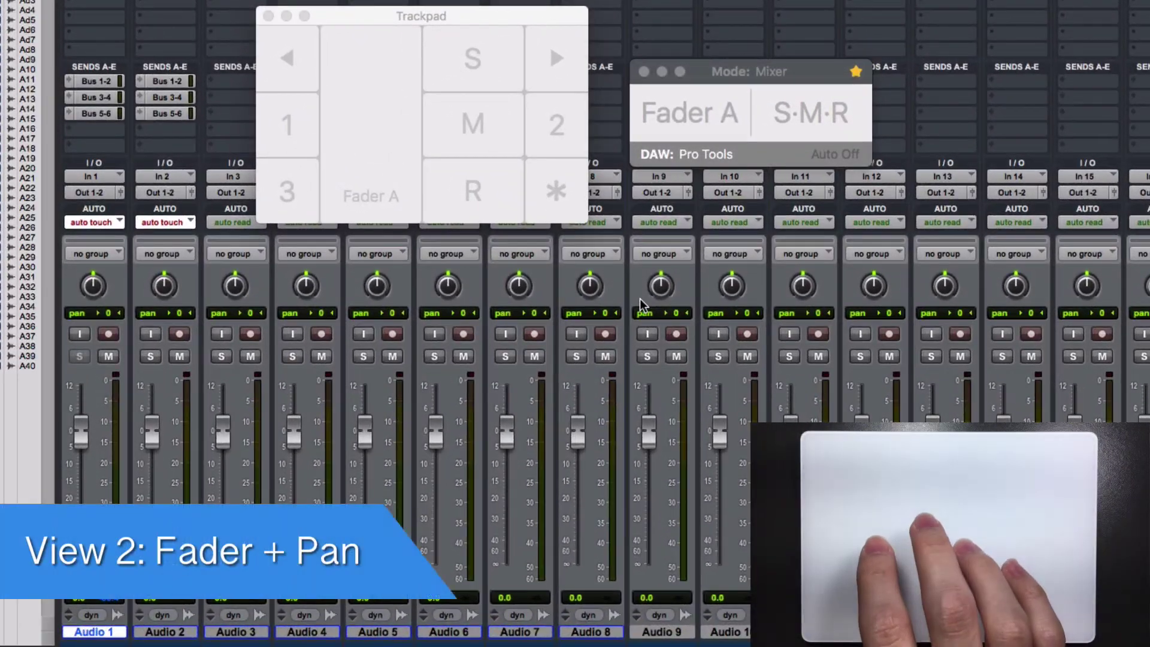
- Control Audio 1 in the Fader + Pan view, lowering its fader to about -10 dB and panning it fully left
left_click(640, 298)
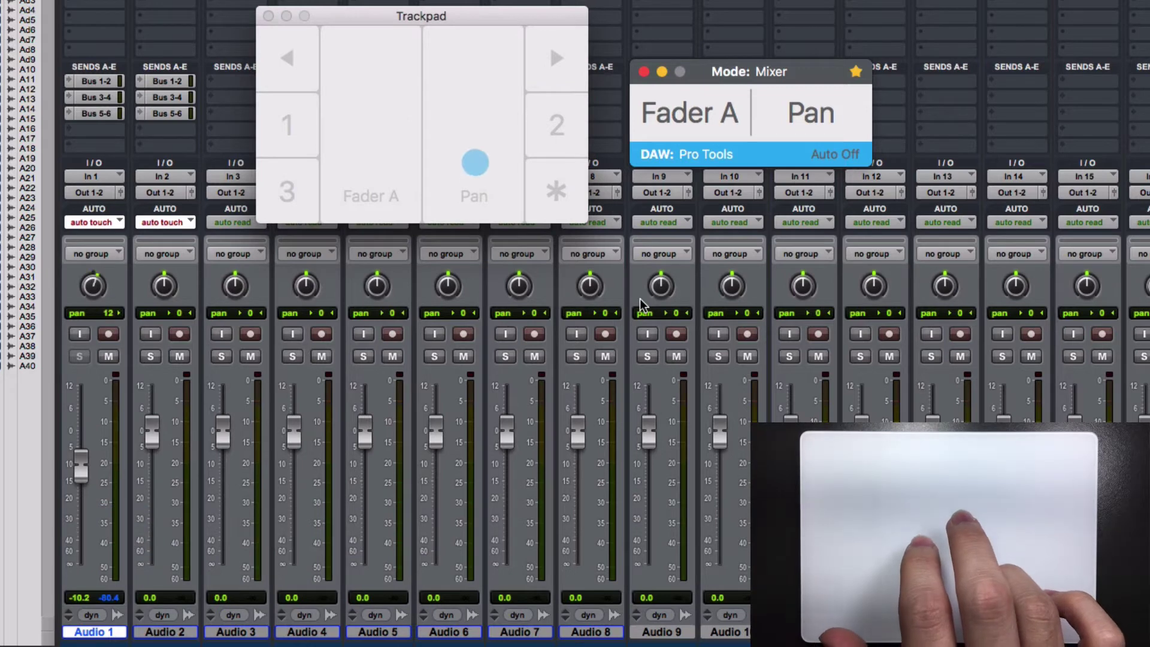
mouse_move(475, 162)
left_mouse_down()
mouse_move(483, 83)
mouse_move(492, 197)
left_mouse_up()
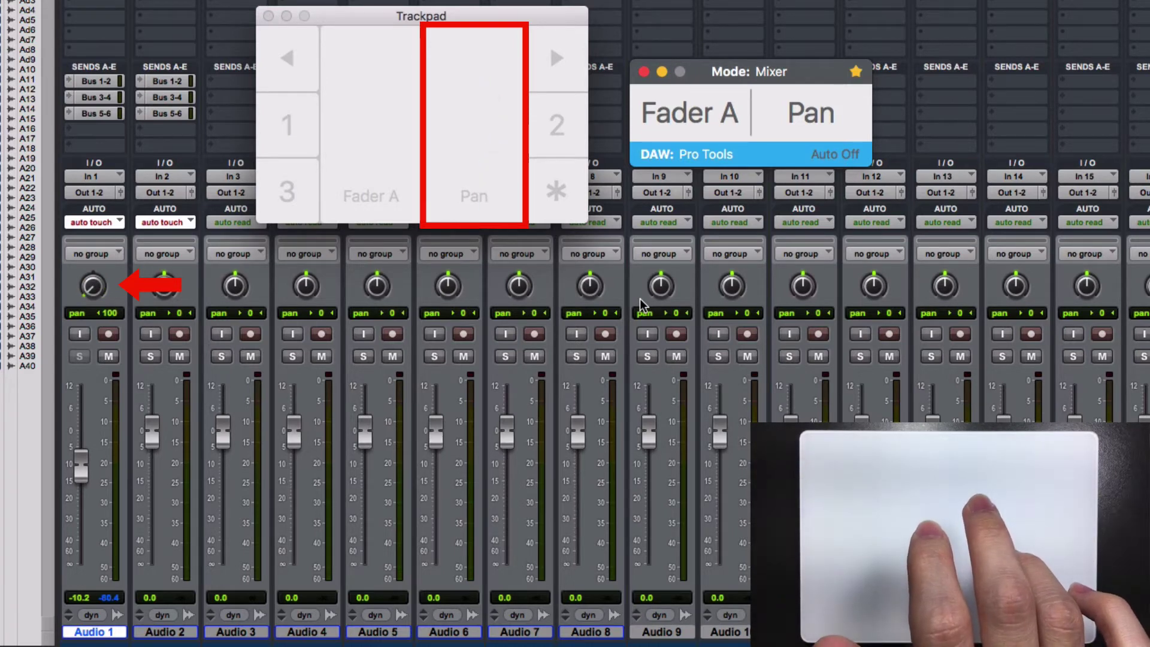
key("ctrl")
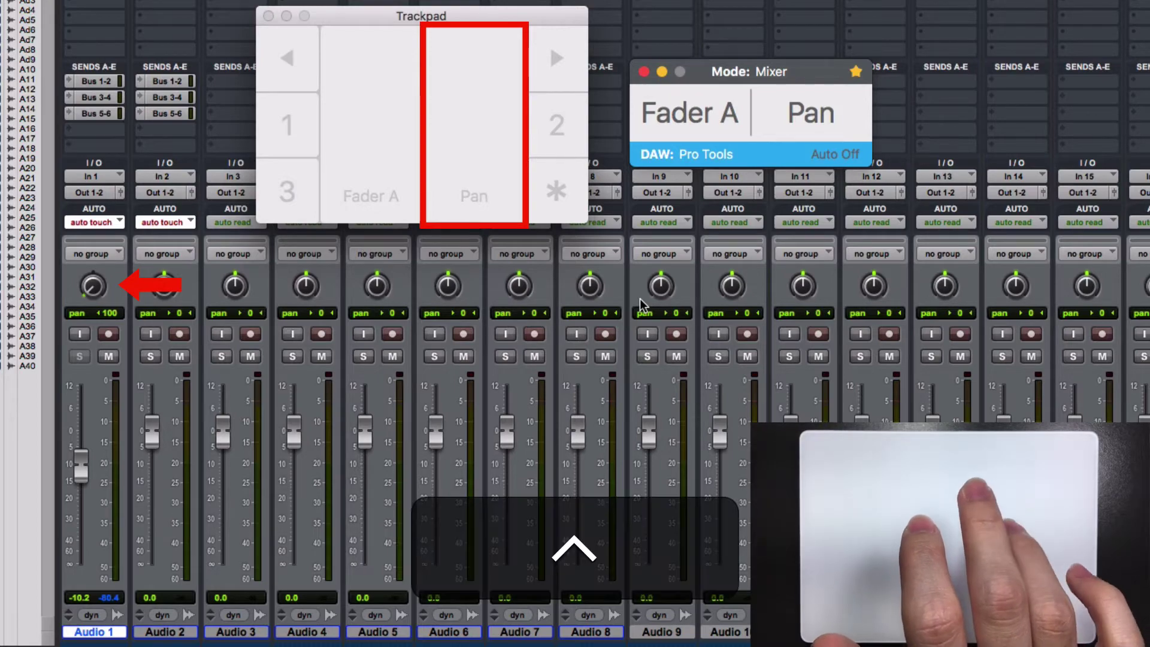
left_click(485, 131, "ctrl")
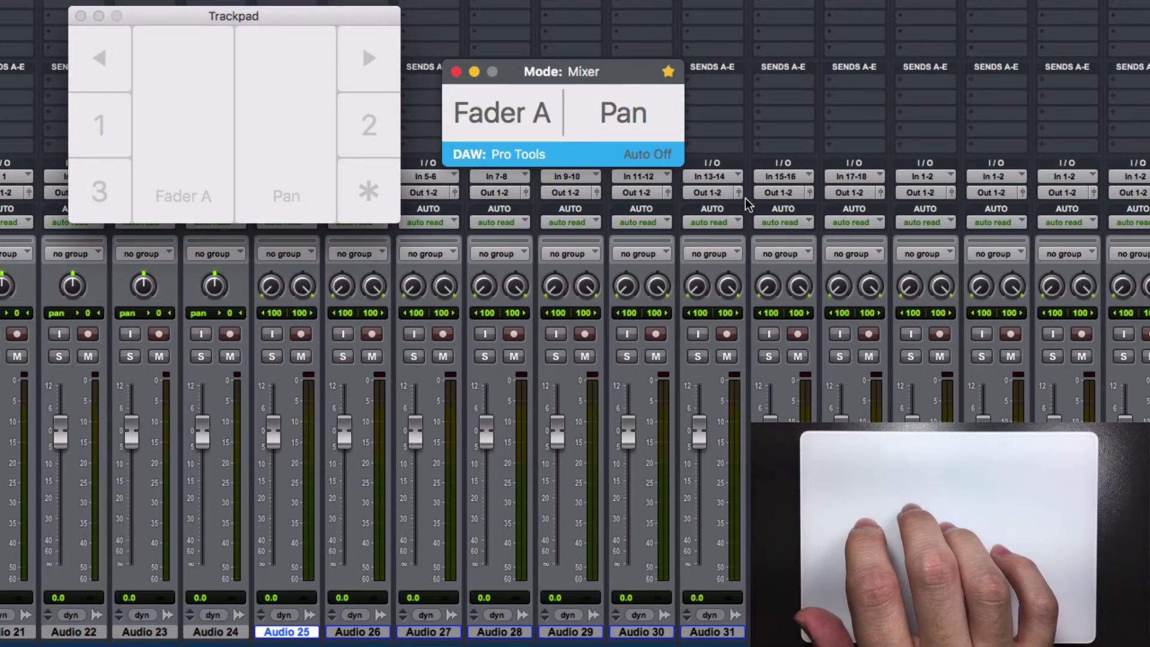
- Switch between the pan knobs of stereo track Audio 25 and bring its right-channel pan in to about 62
key("p")
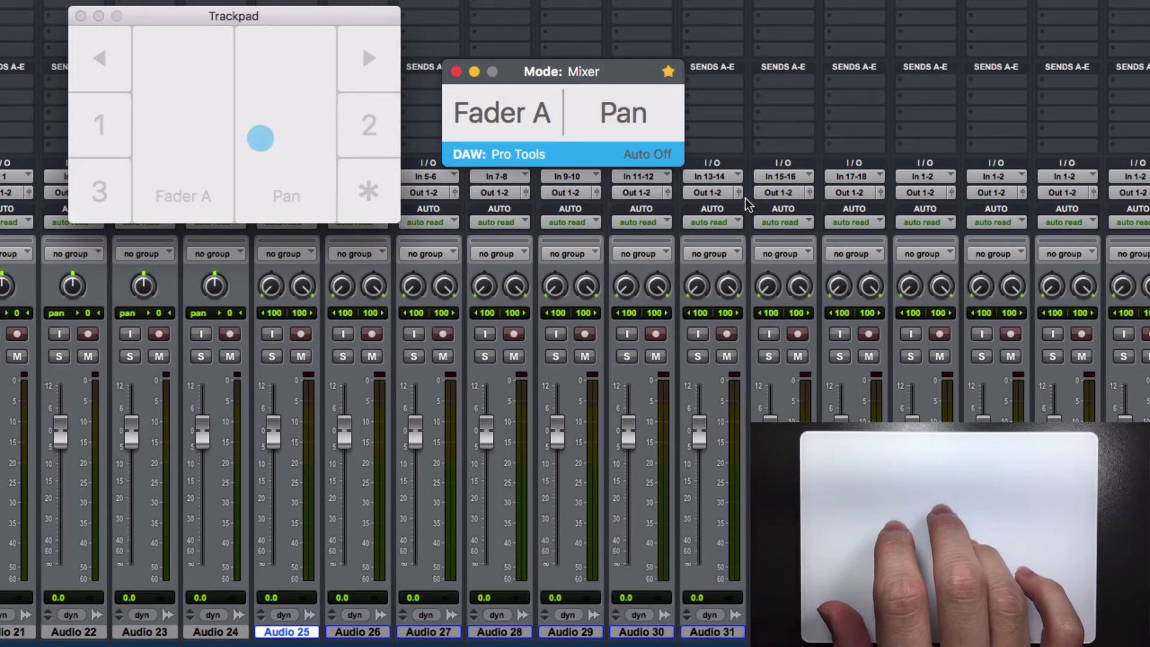
scroll(745, 198, "left", 1)
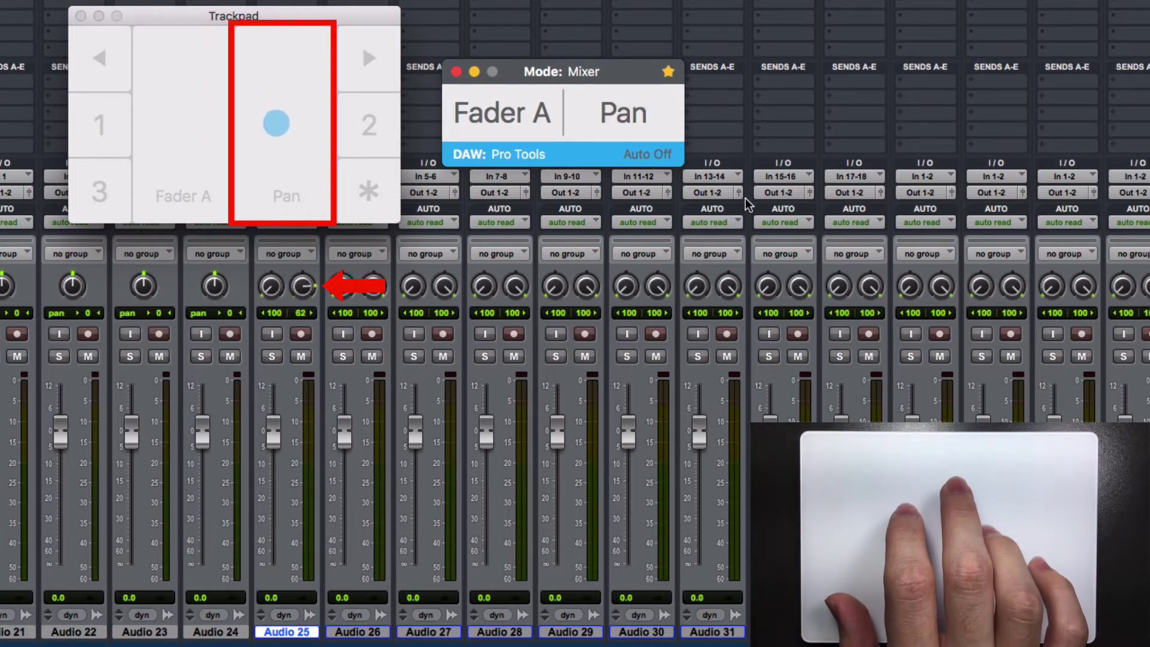
key("p")
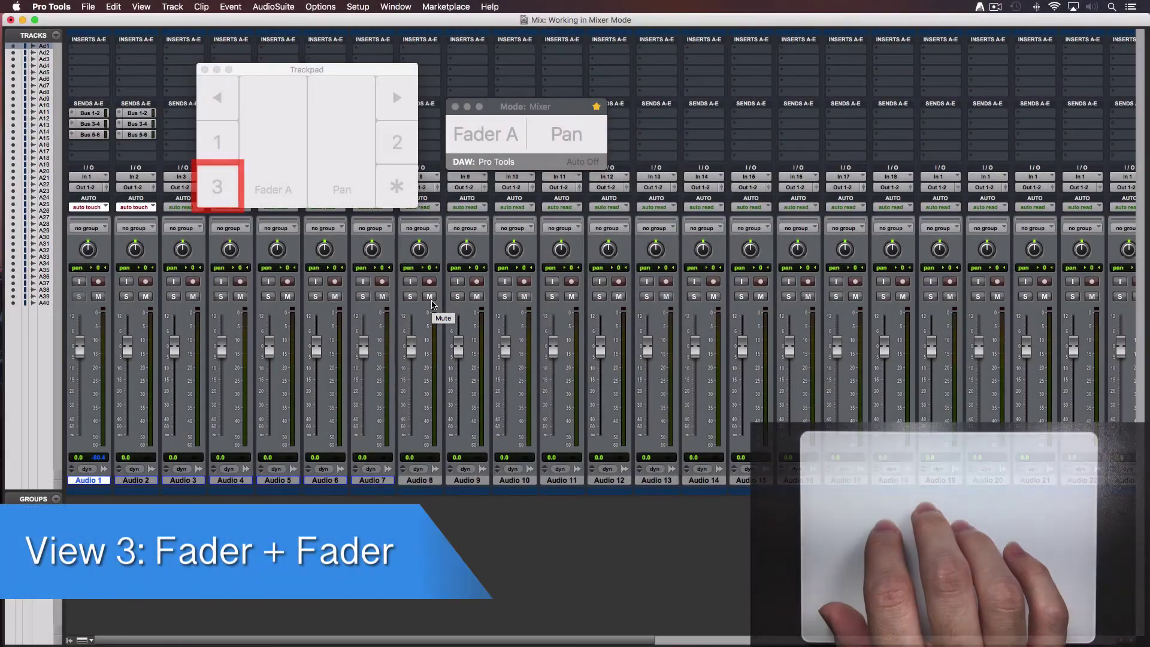
- Use the two-fader view to lower the faders of Audio 1 to 6, and reset Audio 5 and Audio 6 to 0 dB
key("3")
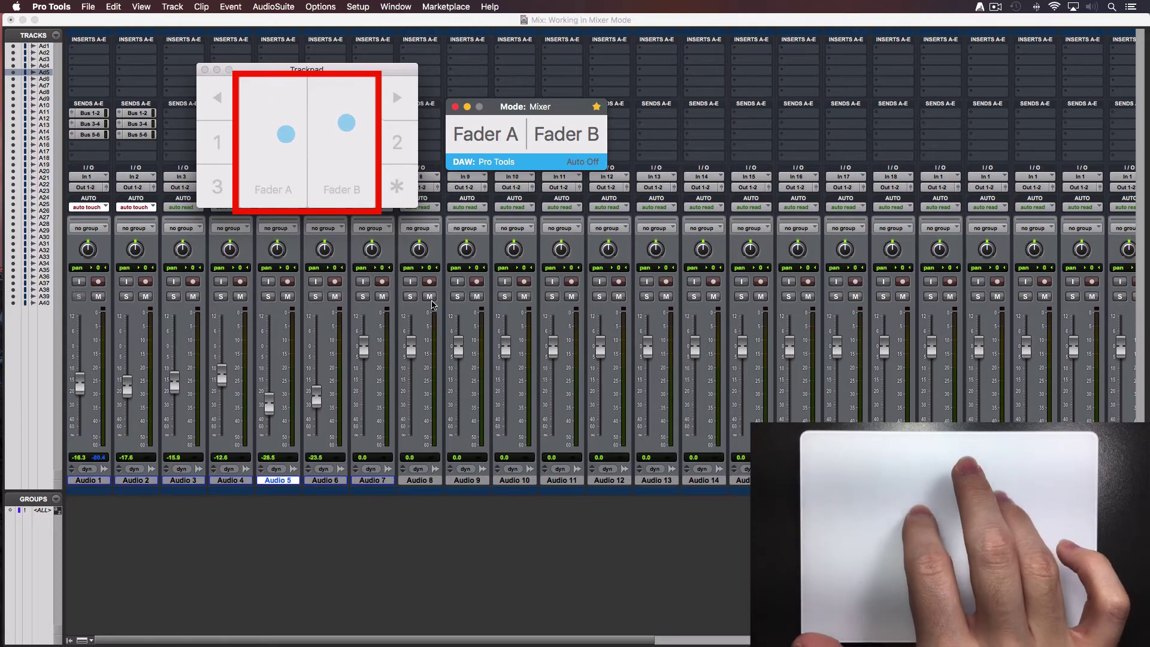
key("alt")
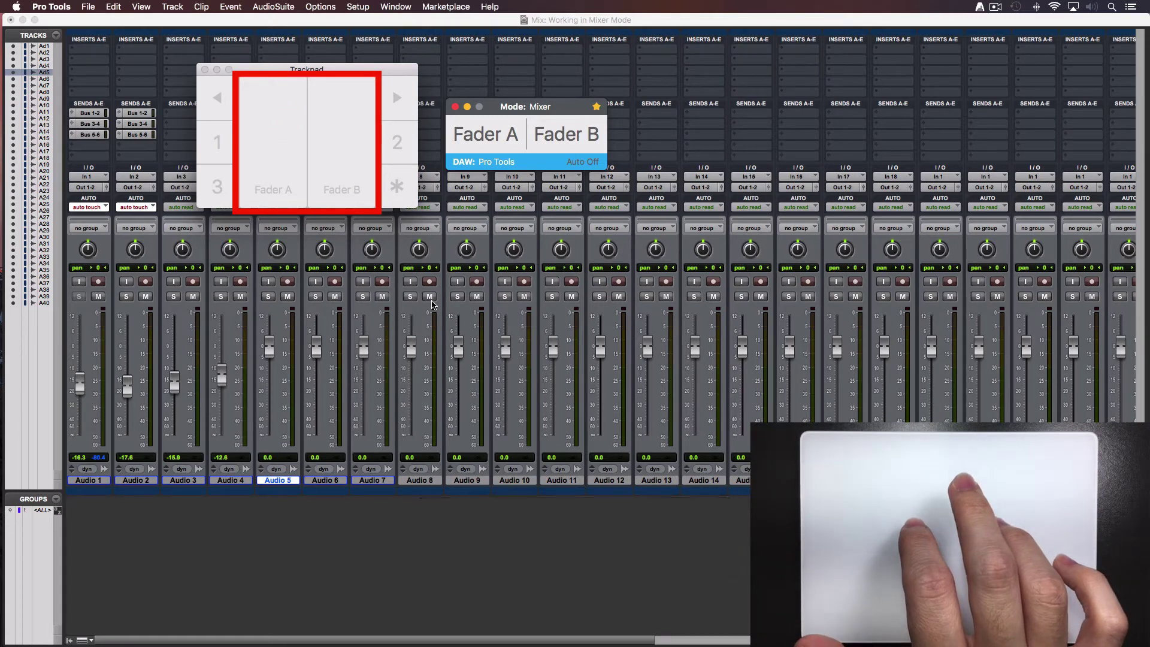
key("super")
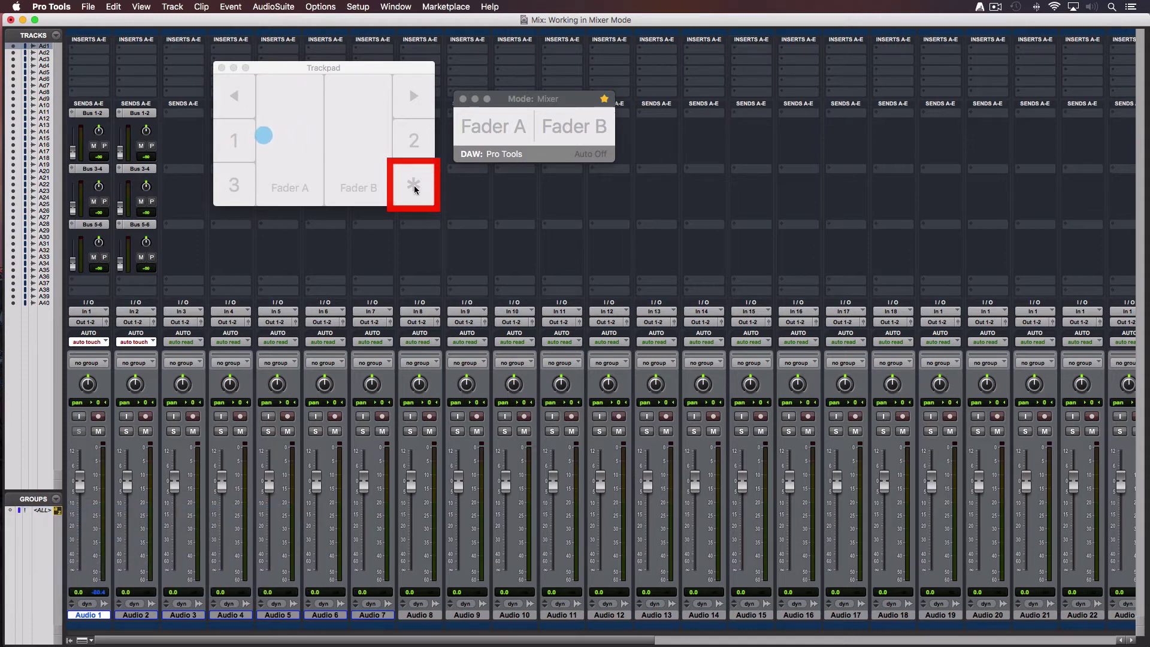
- Enable Sends in AudioSwift's Mixer preferences and close the preferences
left_click(979, 8)
left_click(1005, 52)
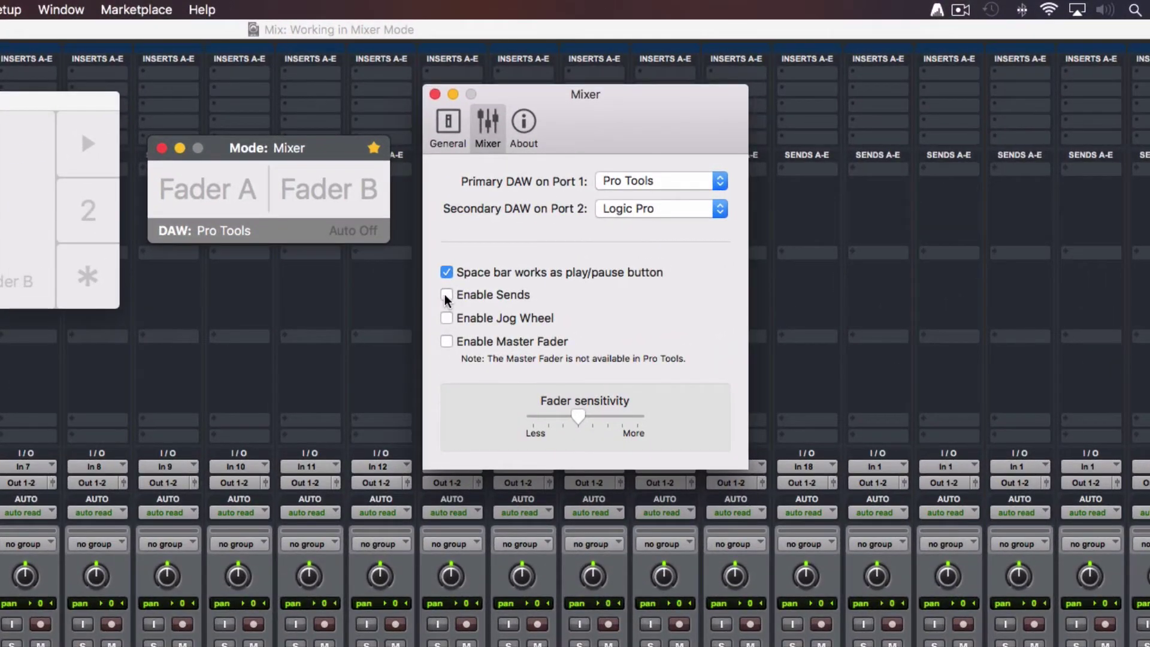
left_click(447, 295)
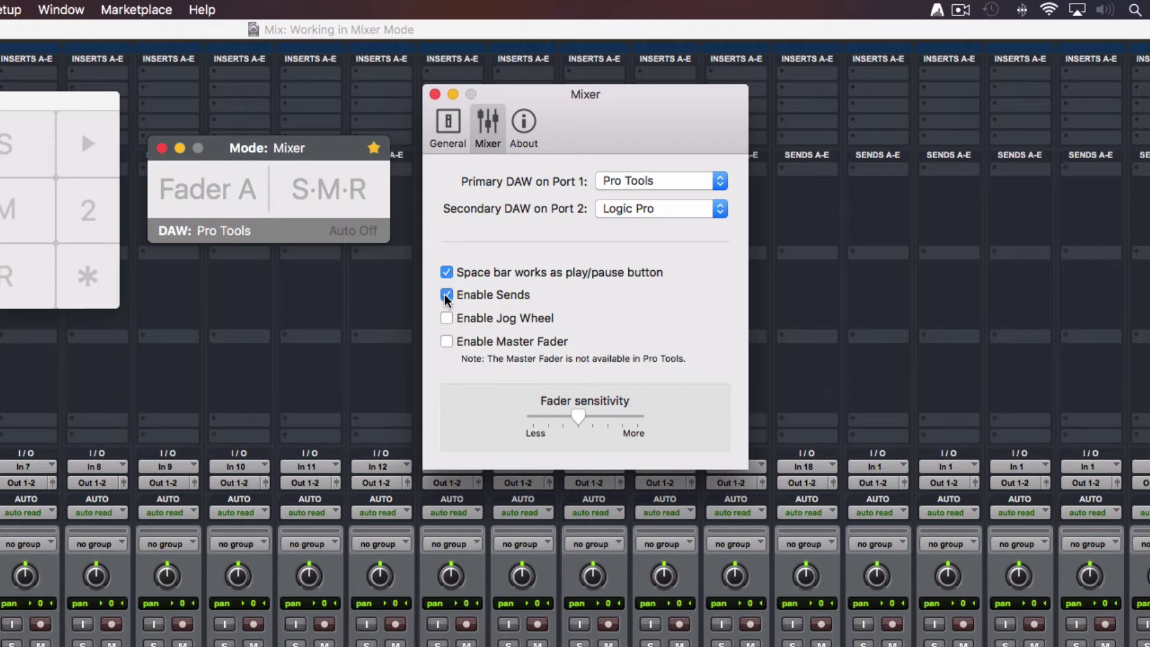
left_click(439, 94)
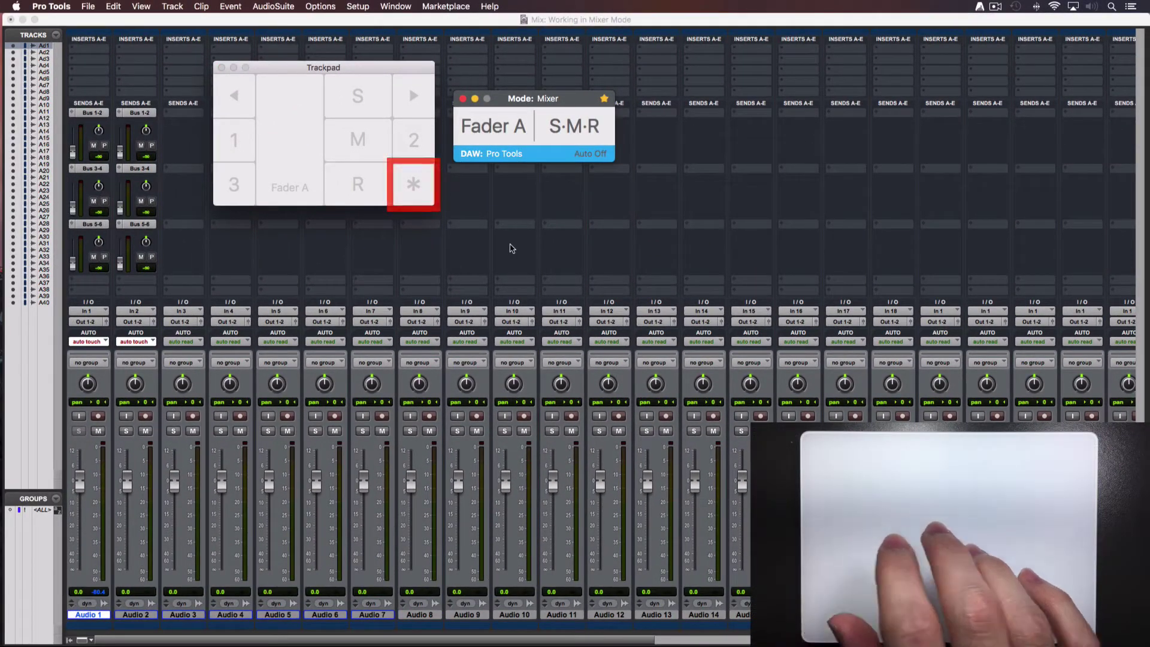
- Switch to the sends view, raise Audio 1's Bus 1-2 send to about -10 dB and pull it fully down
key("asterisk")
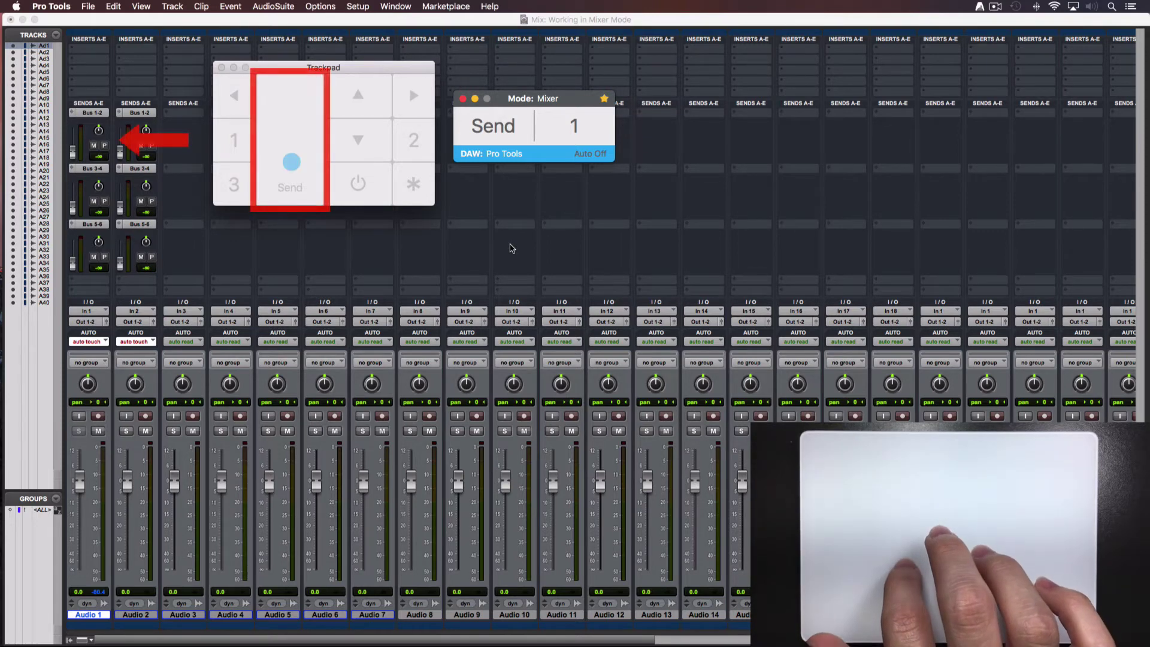
scroll(510, 244, "up", 3)
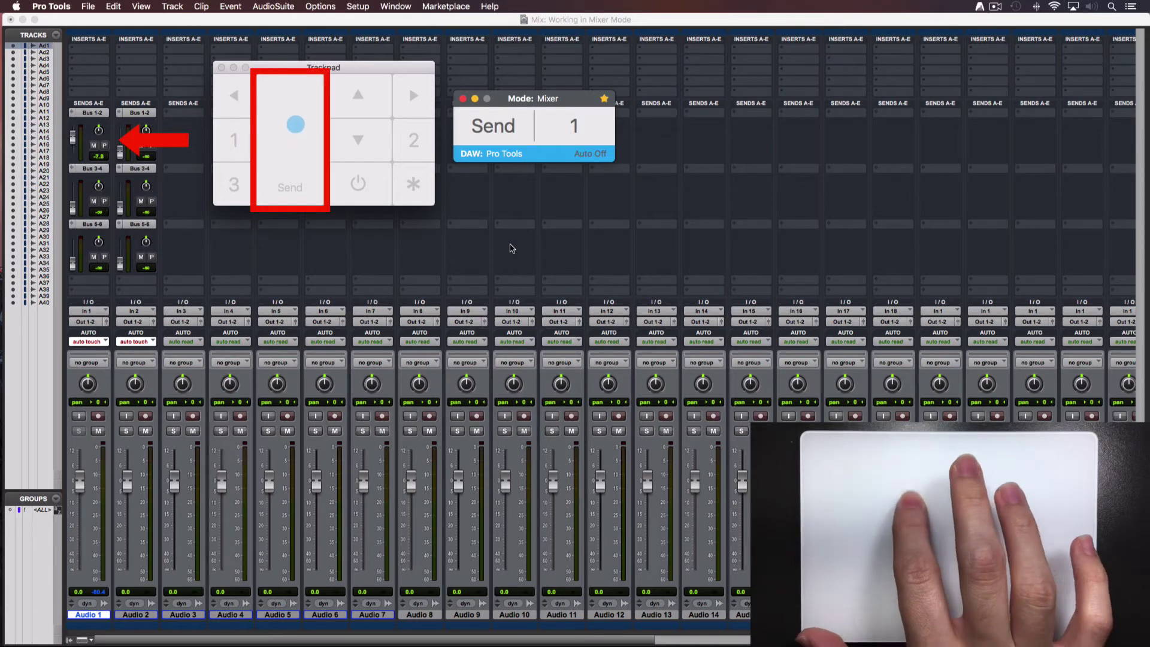
scroll(511, 245, "up", 2)
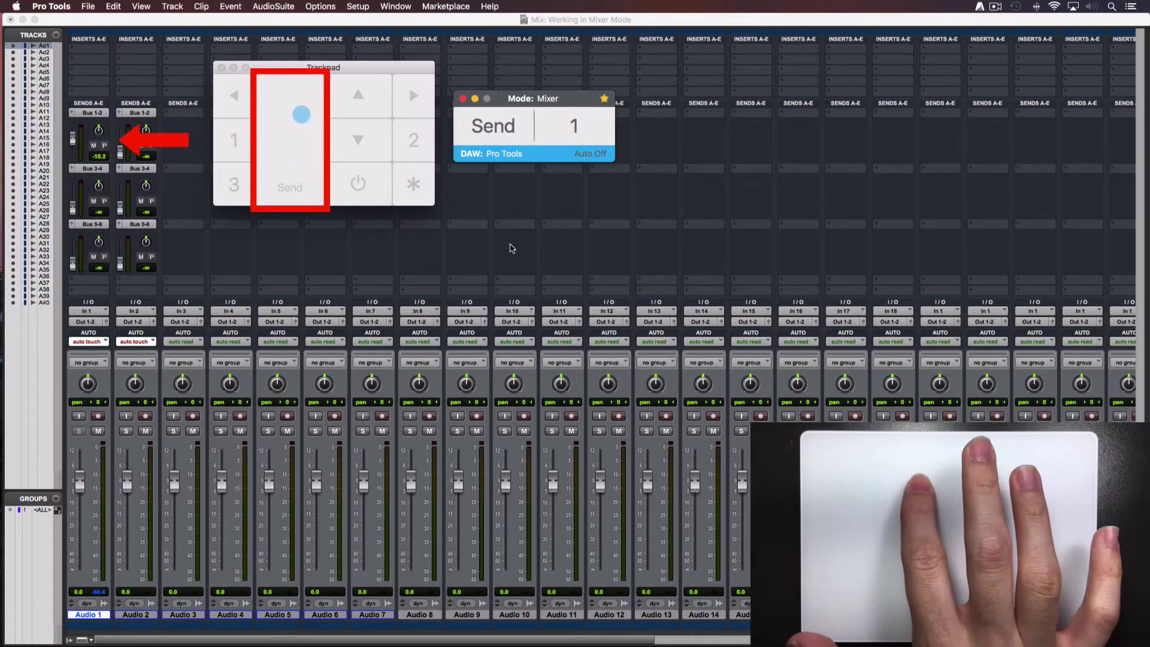
scroll(510, 244, "down", 3)
- Raise Audio 1's Bus 1-2 send to about -12 dB and return it to minus infinity
key("super")
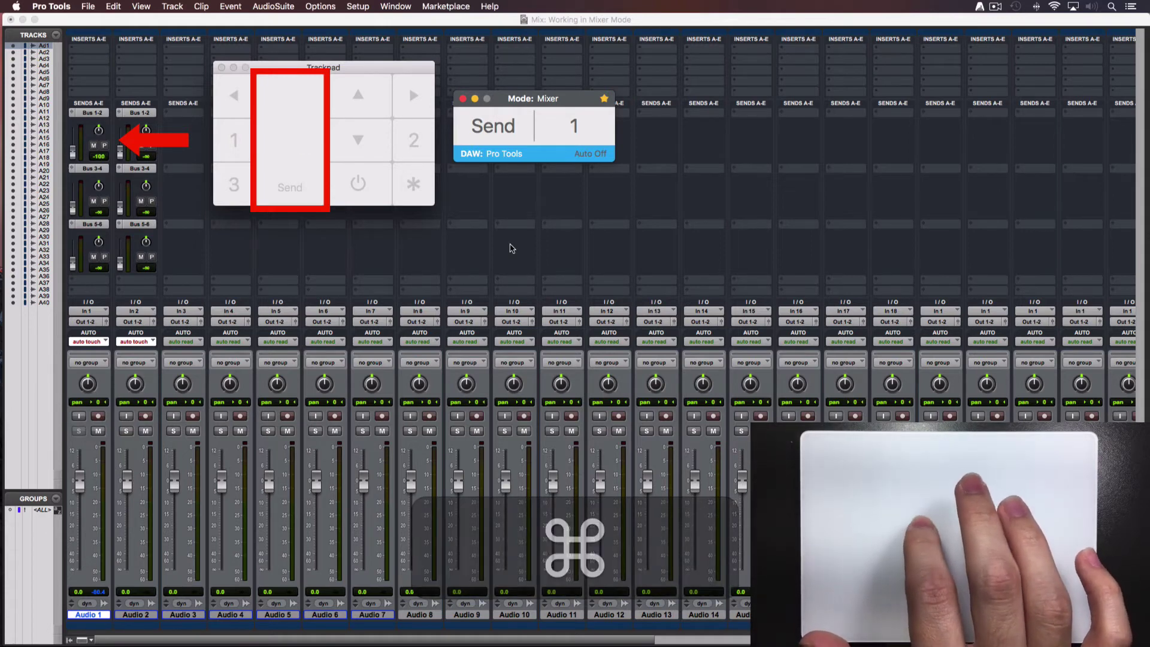
key("alt")
scroll(510, 248, "up", 2)
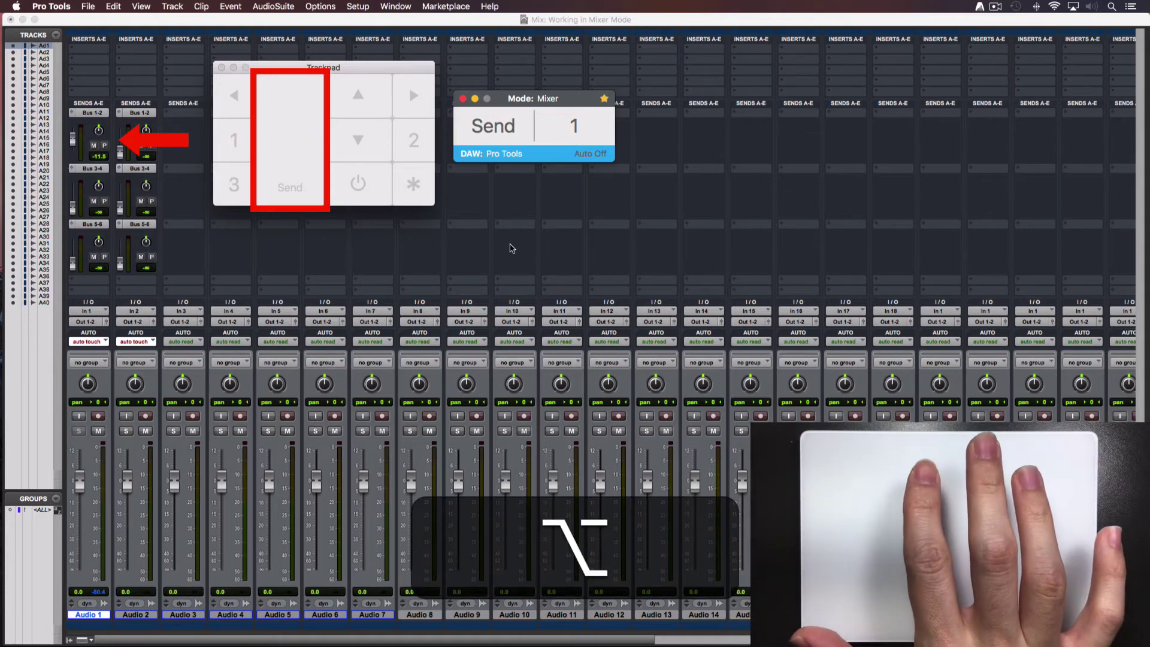
scroll(511, 248, "down", 3)
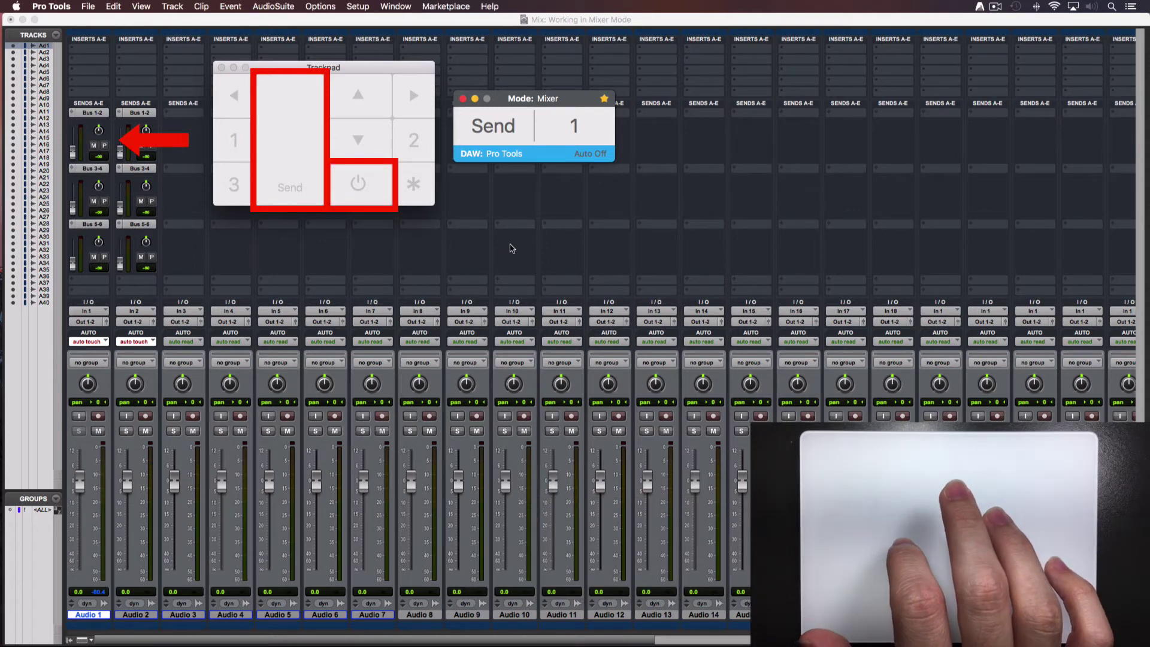
- Toggle the mute of Audio 1's Bus 1-2 send on and off repeatedly from the trackpad
key("shift+q")
key("shift+q")
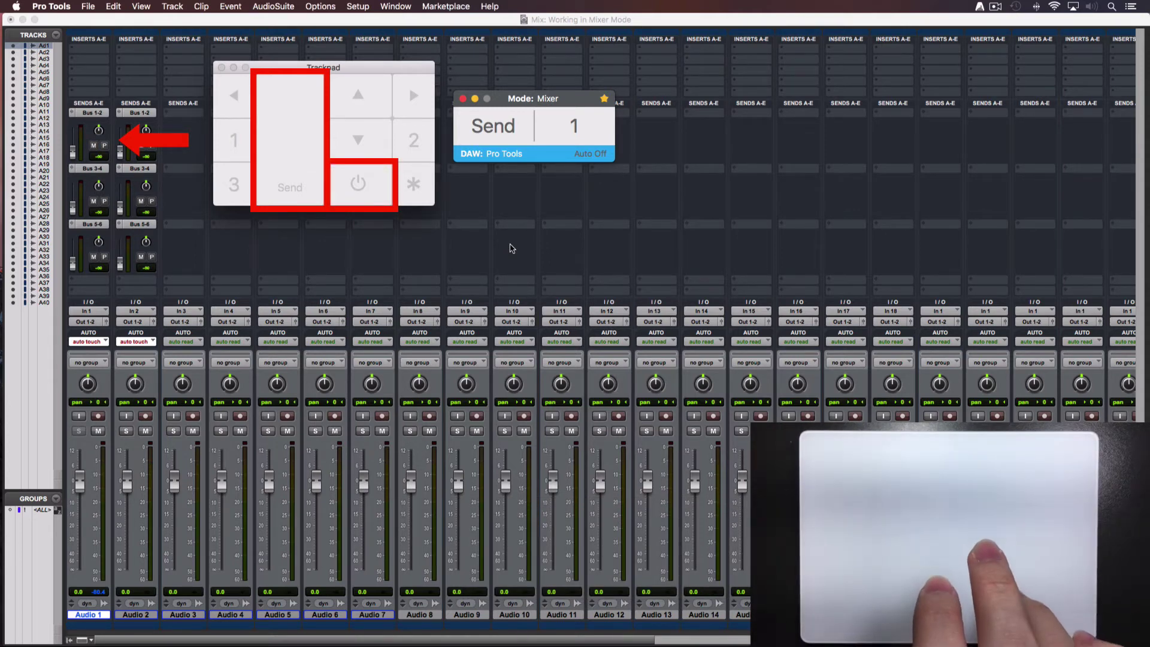
key("shift+q")
key("shift+q")
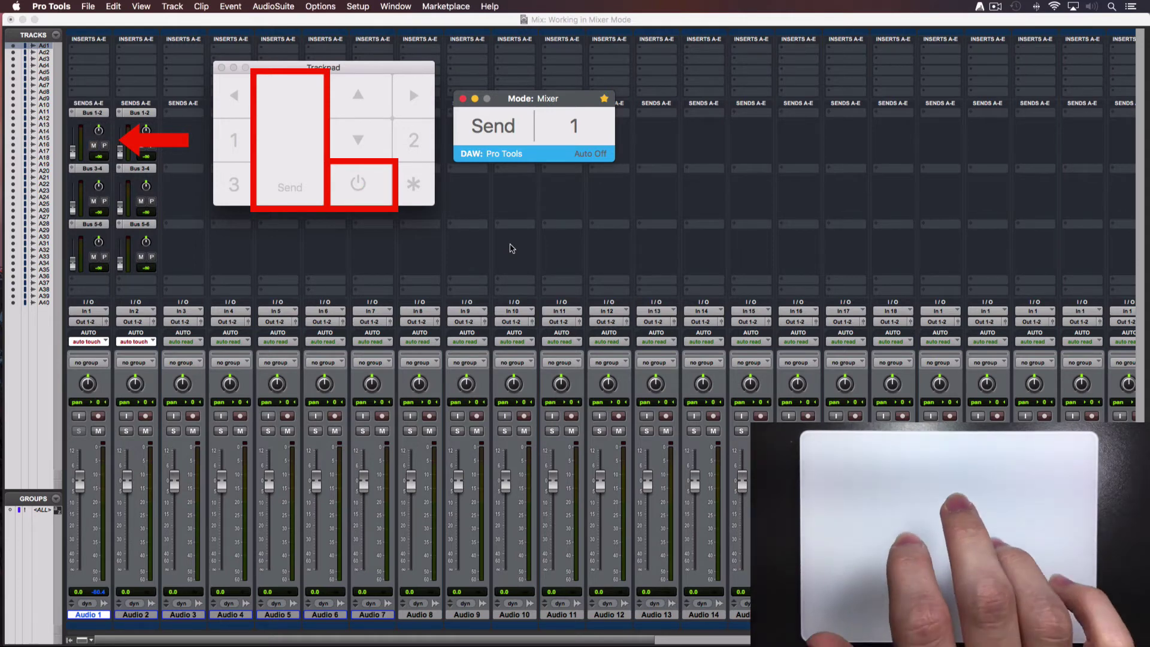
- Raise Audio 1's Bus 3-4 send to about -10 dB, its Bus 5-6 send to about -12 dB, and Audio 2's Bus 5-6 send
left_click(362, 140)
key("Down")
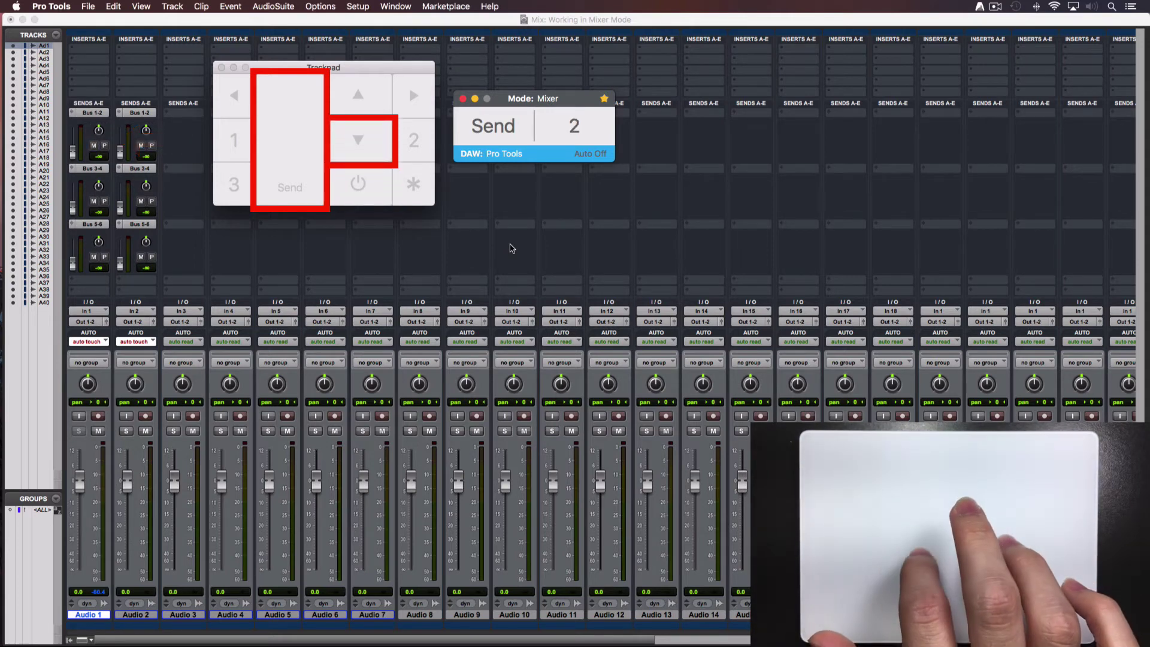
scroll(510, 244, "up", 3)
key("3")
left_click_drag(306, 143, 305, 110)
left_click_drag(298, 157, 298, 105)
key("2")
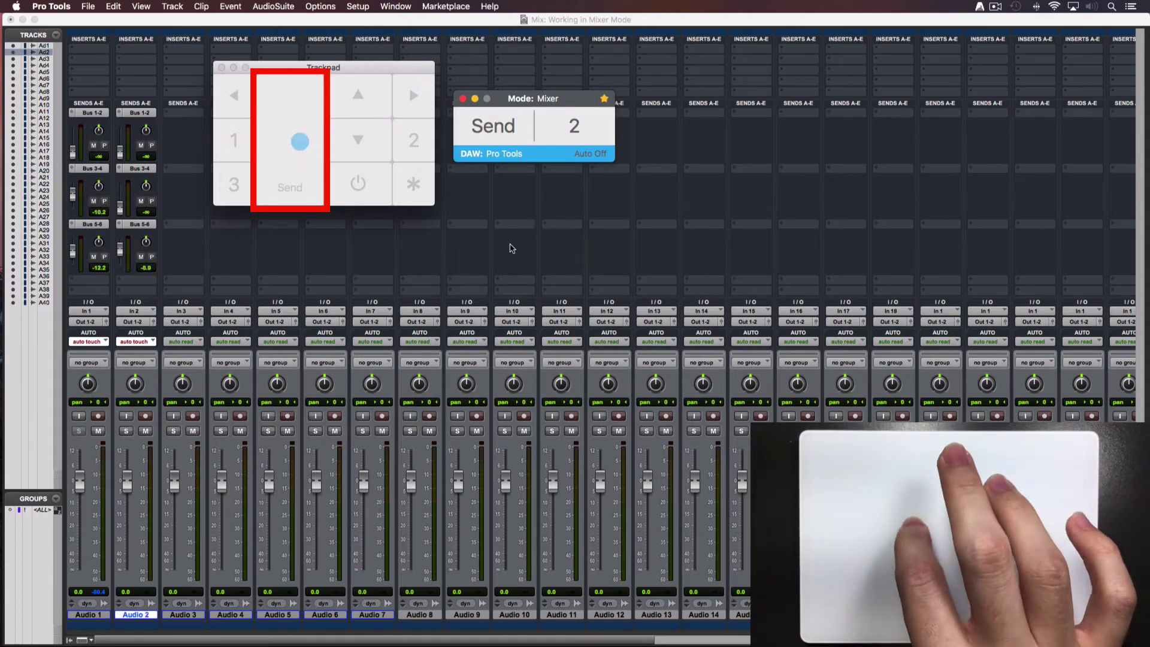
- Raise Audio 2's Bus 3-4 and Bus 1-2 send levels
scroll(511, 248, "up", 3)
key("1")
scroll(510, 248, "up", 1)
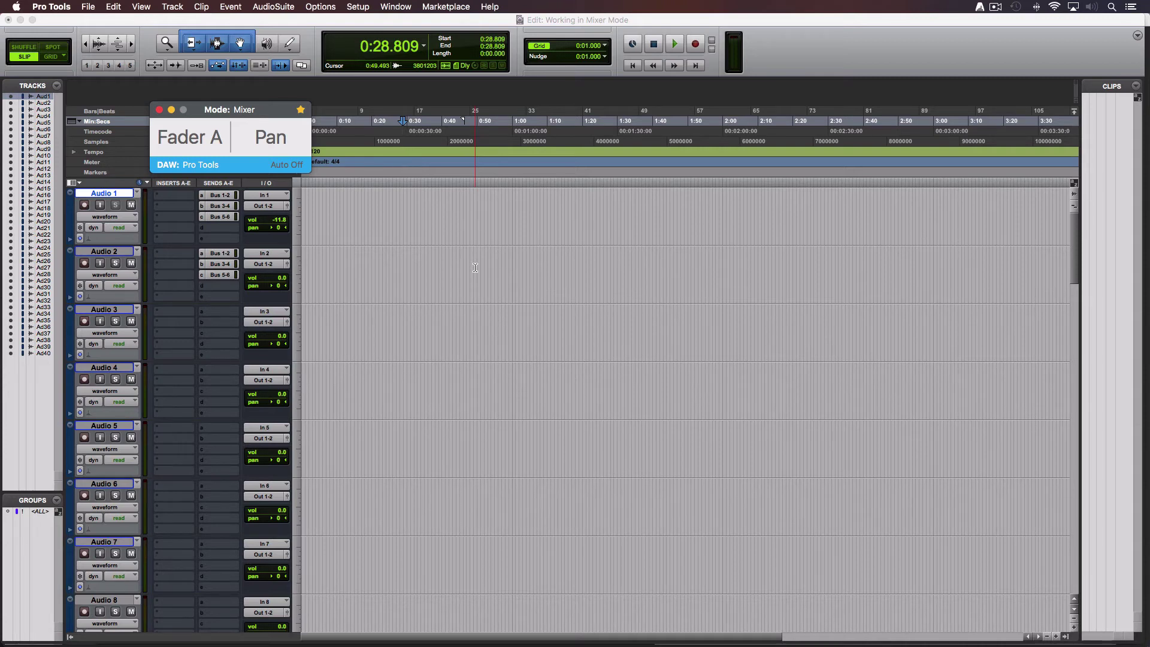
- Start and stop playback twice while trackpad control is on, and turn trackpad control off
key("space")
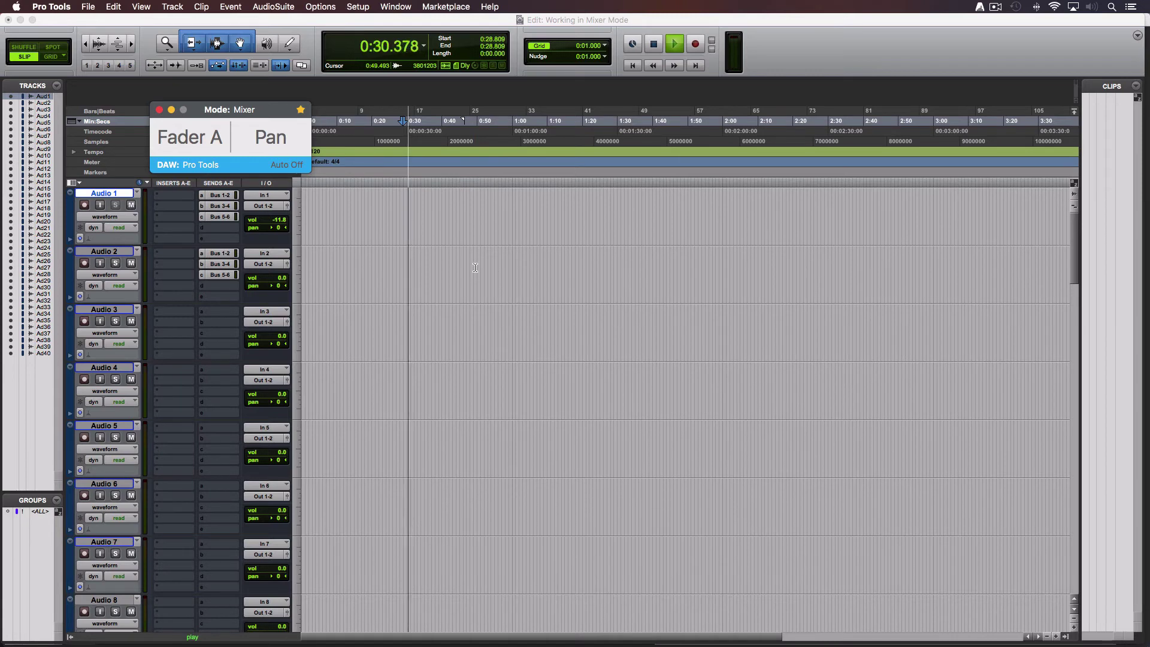
key("space")
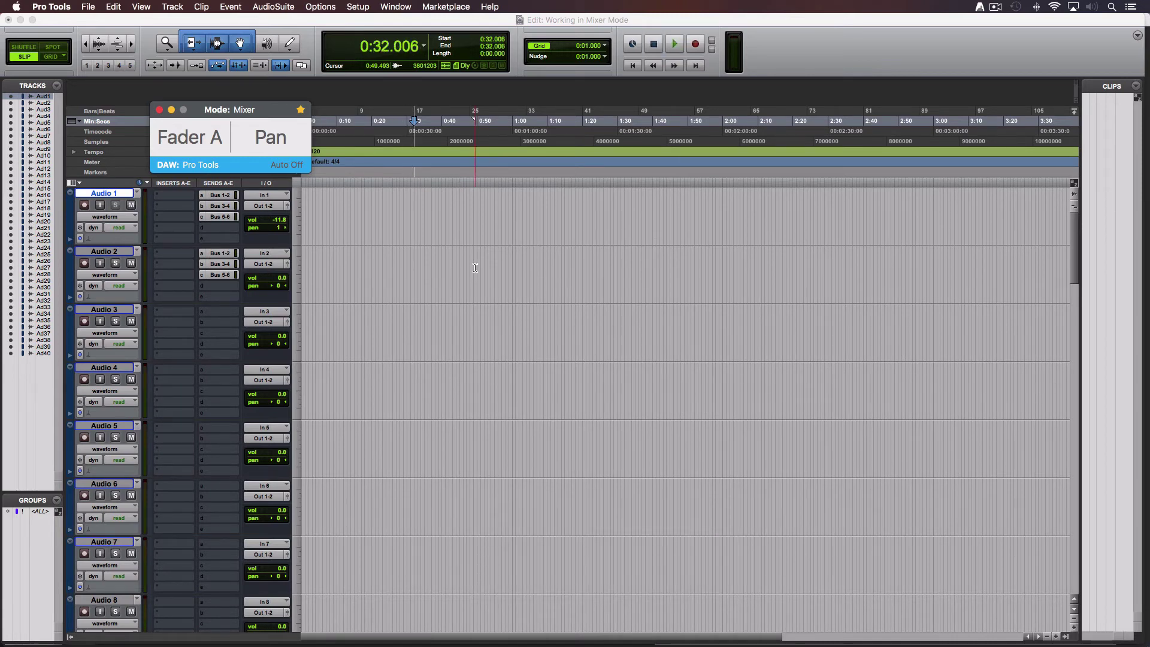
key("space")
key("space")
left_click(475, 267)
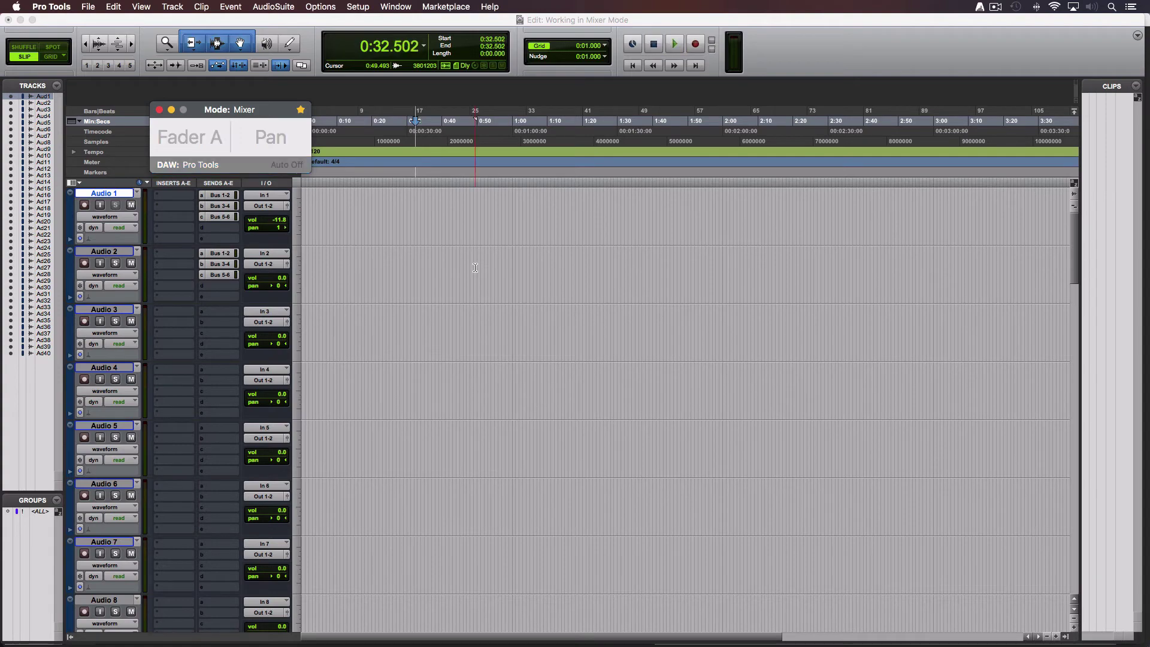
- Check the space bar play/pause option in AudioSwift's Mixer preferences and close the preferences
left_click(979, 7)
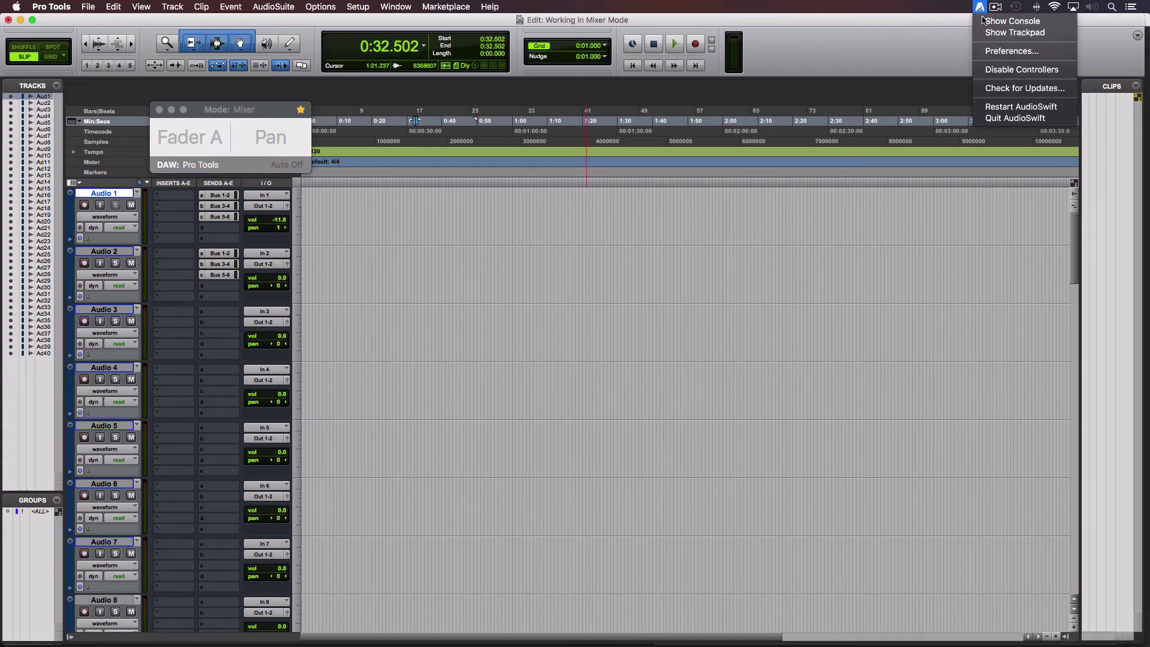
left_click(998, 51)
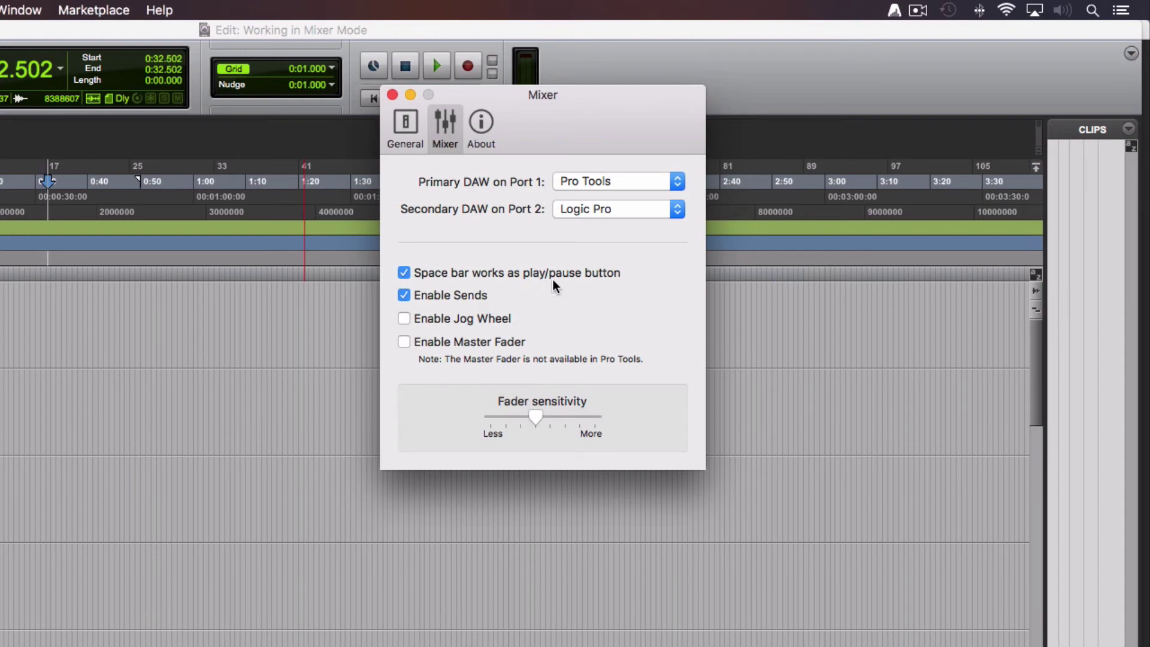
left_click(392, 95)
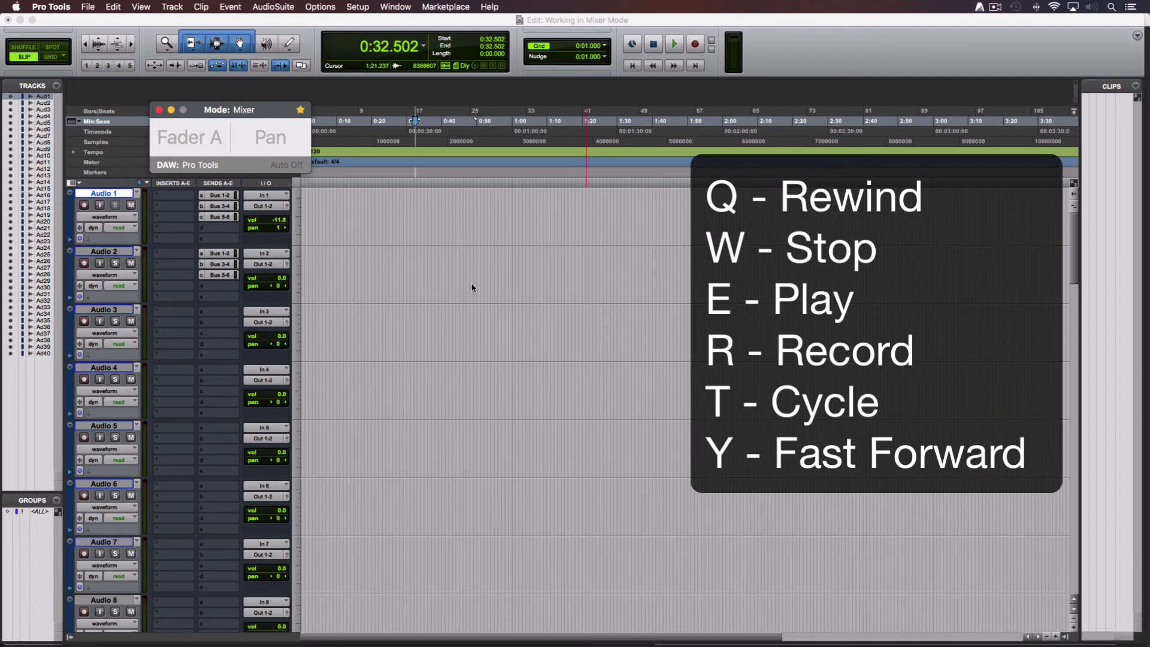
- Turn trackpad control on, rewind the playhead to about 0:25.5, and play and stop the session with the transport shortcuts
key("ctrl")
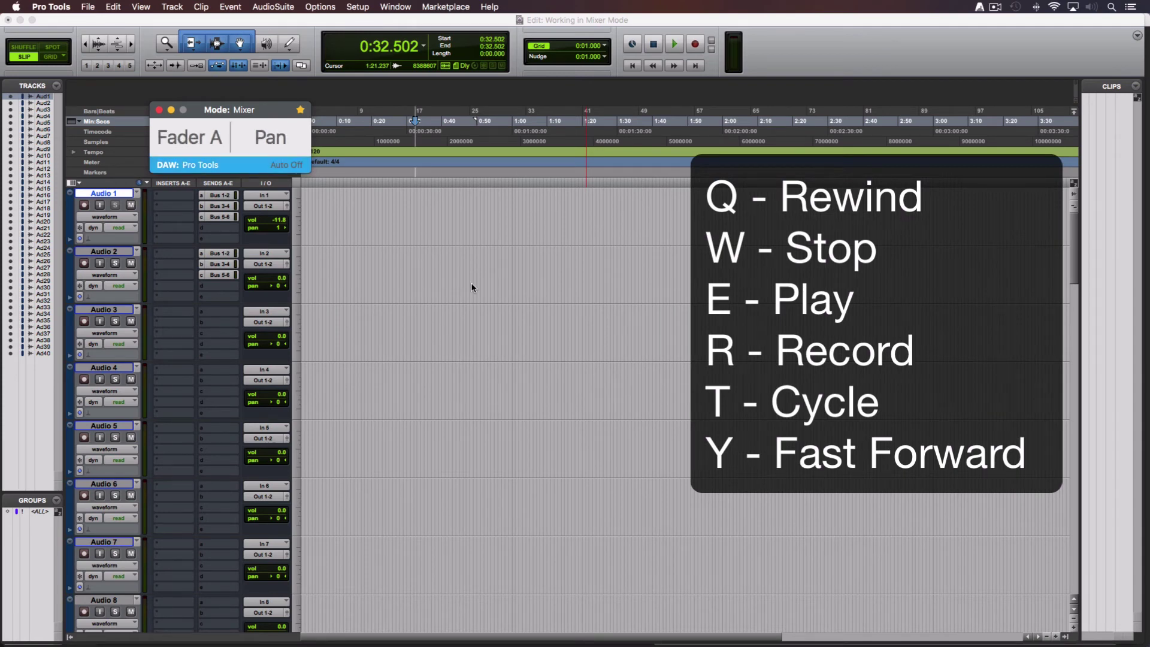
key("q")
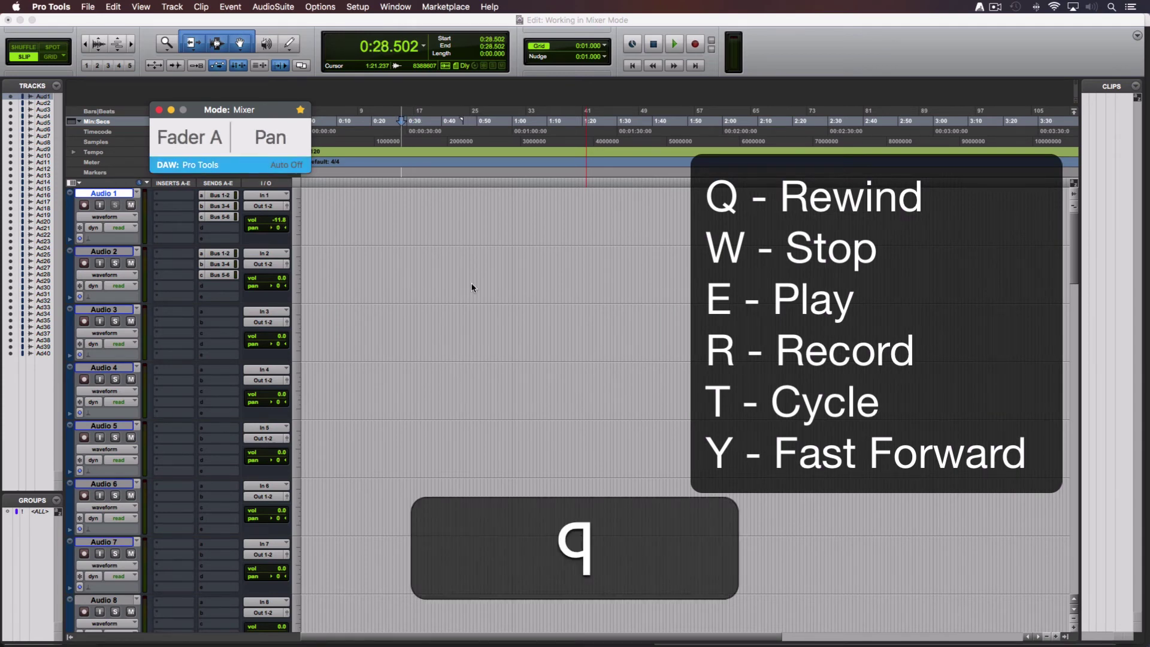
key("q")
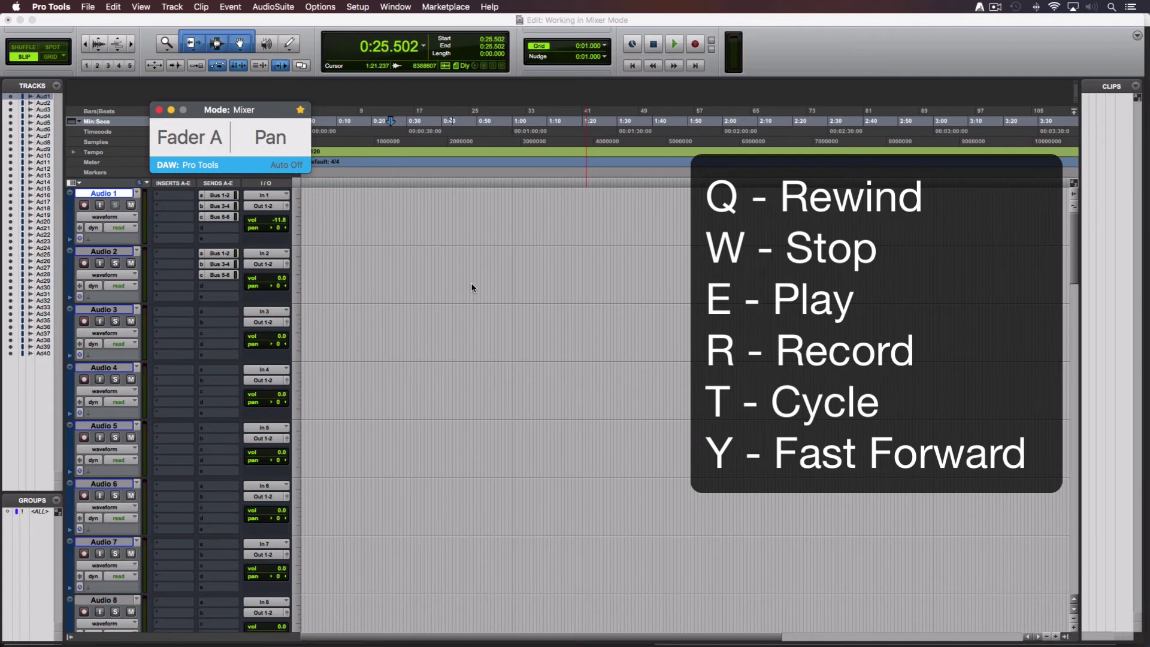
key("e")
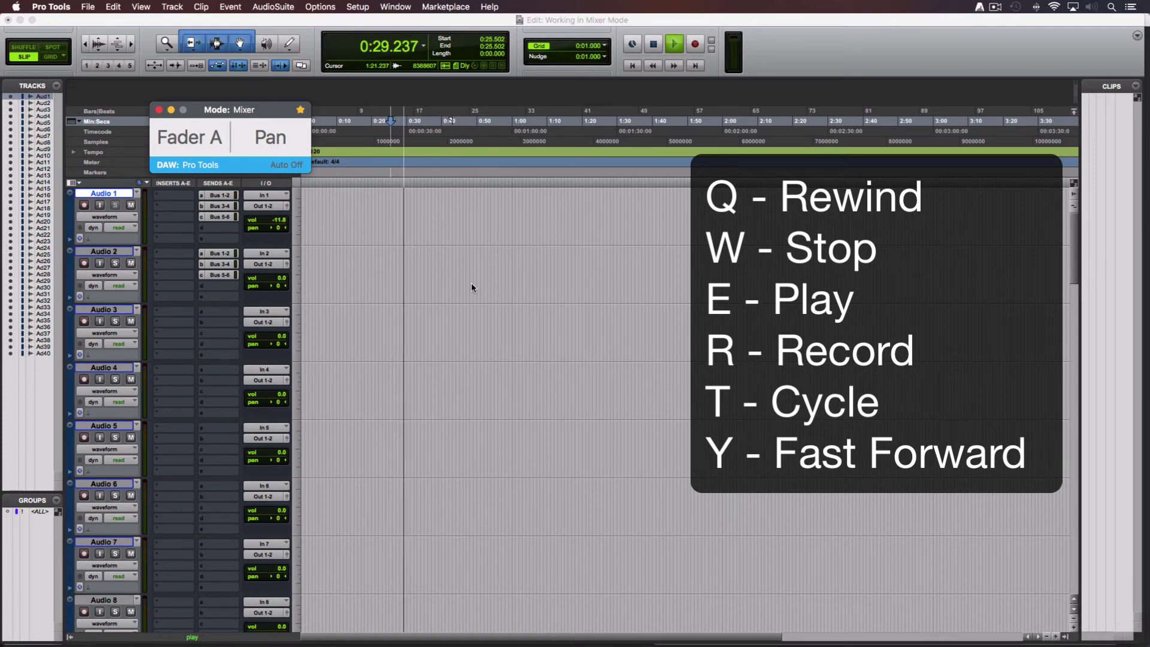
key("w")
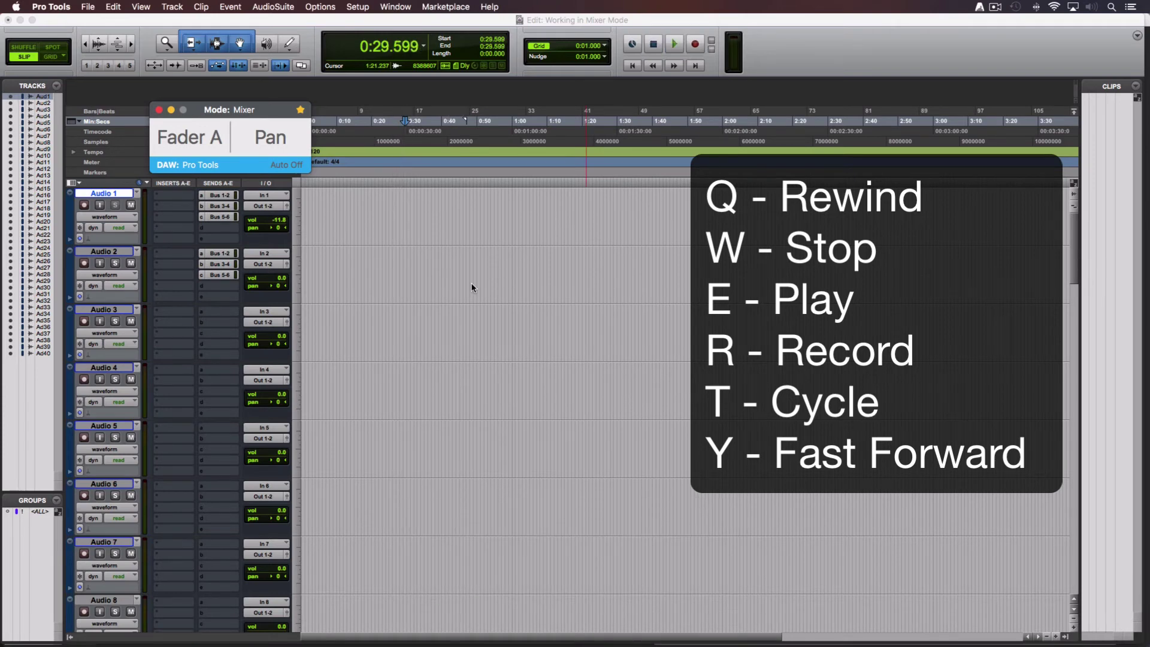
- Toggle the transport's record and cycle modes through AudioSwift's transport control and fast-forward the playhead
key("r")
key("r")
key("t")
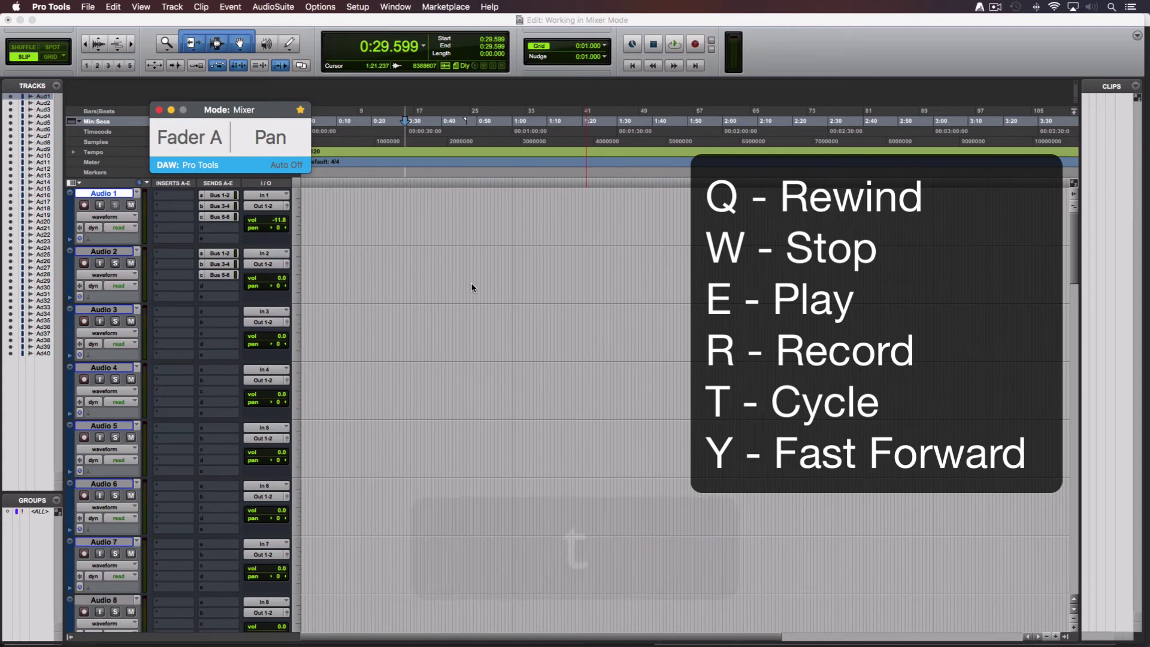
key("t")
key("t")
key("y")
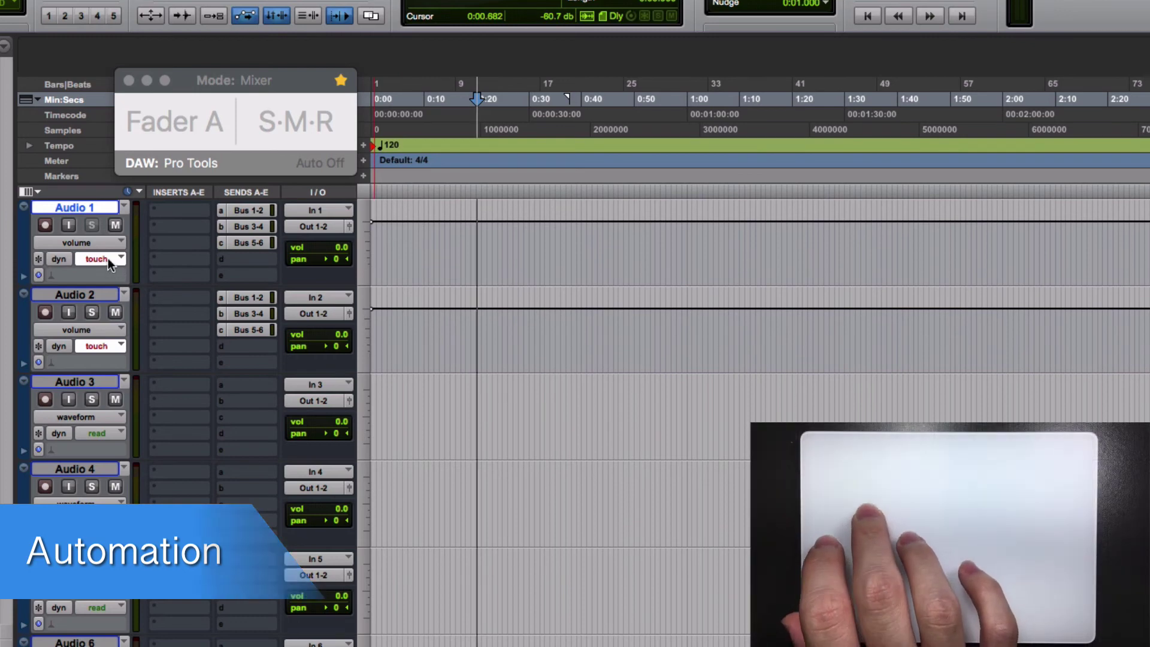
- Choose touch as Audio 1's automation mode, and with trackpad control on, switch AudioSwift's Auto option on and start playback
left_click(108, 258)
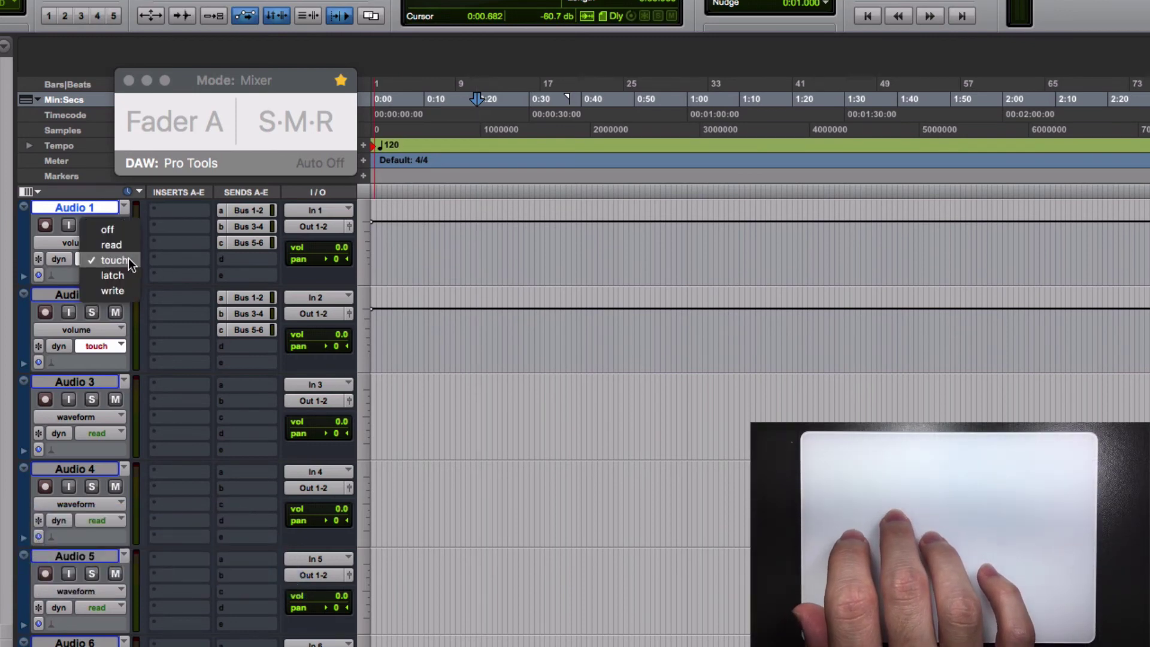
left_click(130, 259)
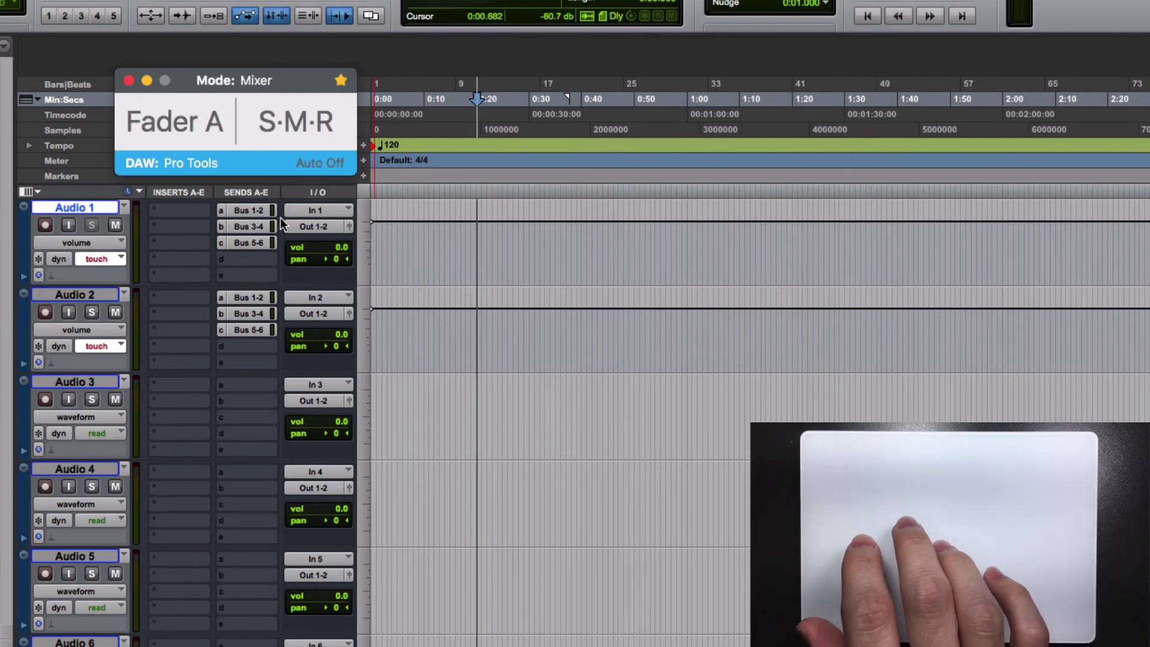
key("a")
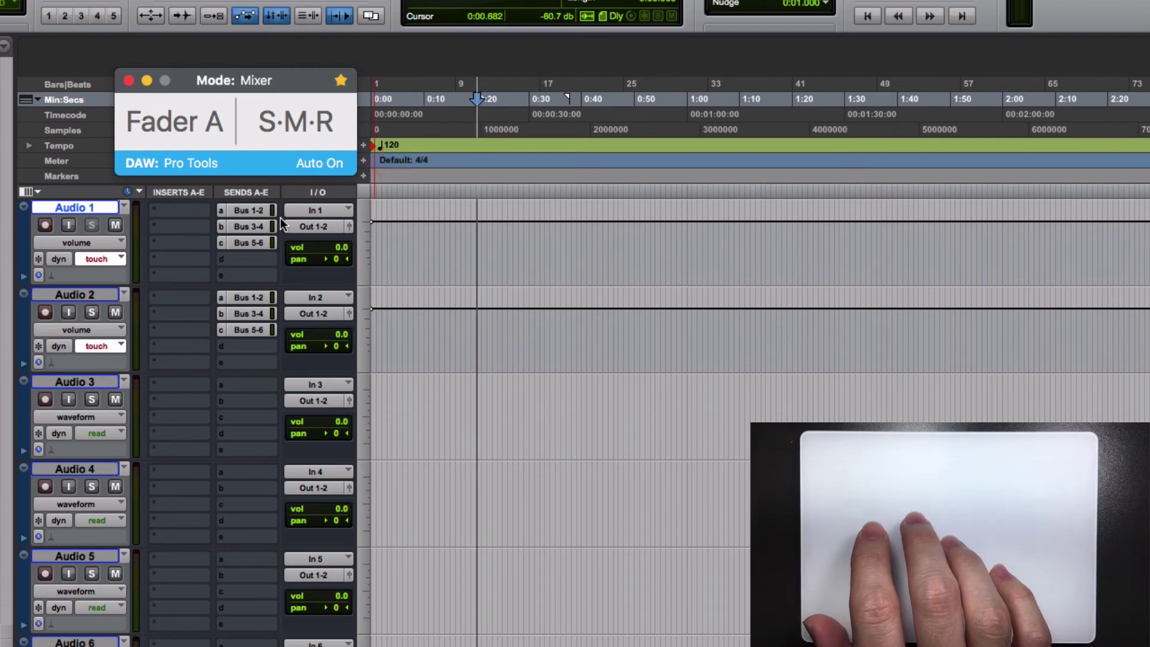
key("space")
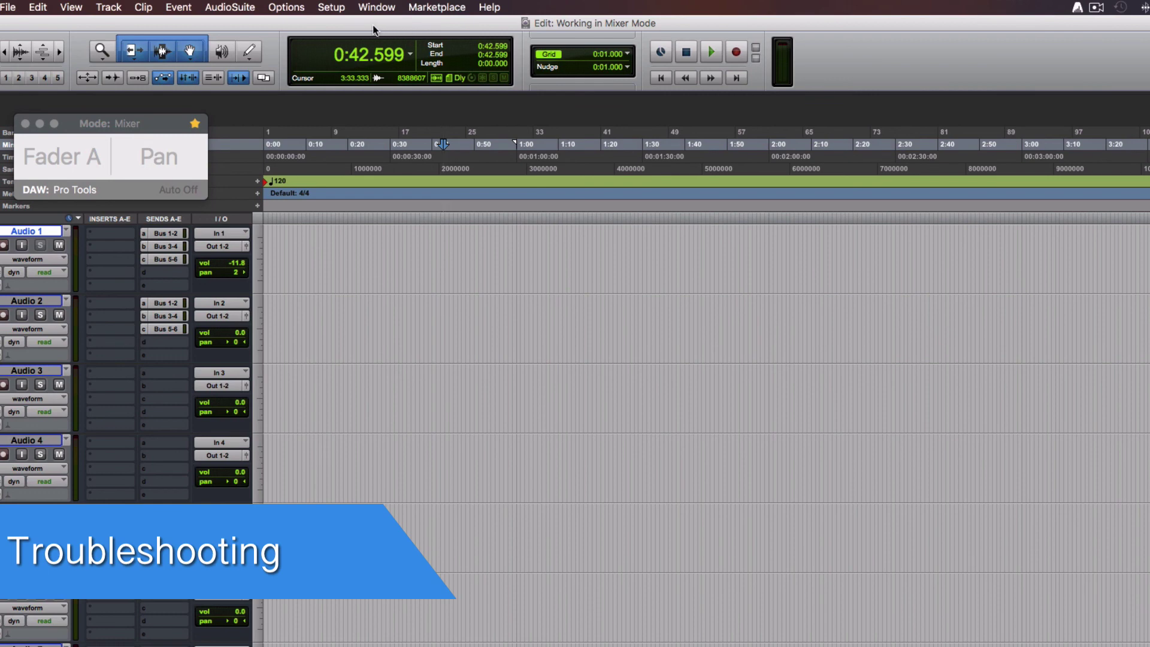
- Check the HUI controller's AudioSwift 1 receive and send ports in the Peripherals MIDI controller settings and close the dialog
left_click(333, 11)
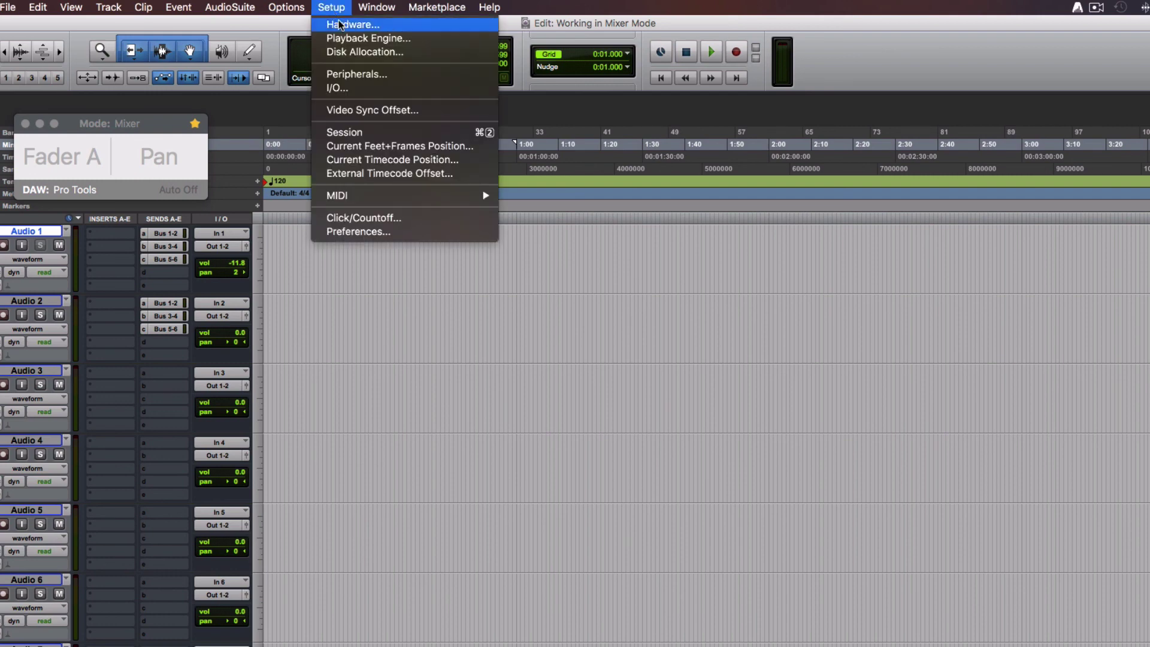
left_click(361, 74)
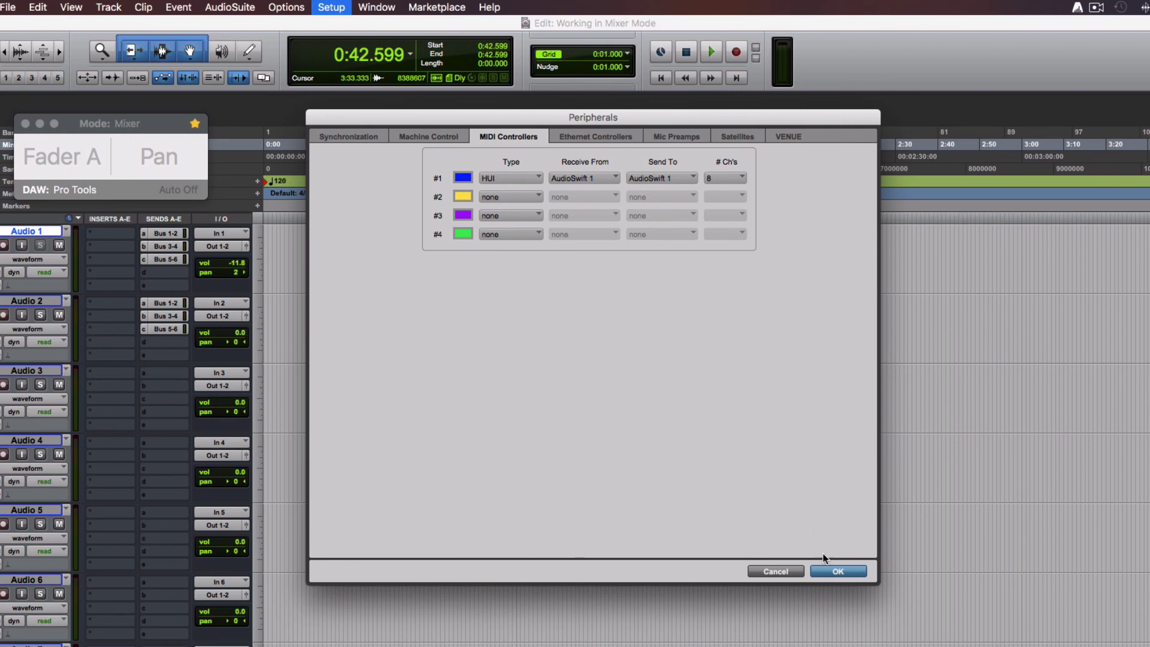
left_click(837, 572)
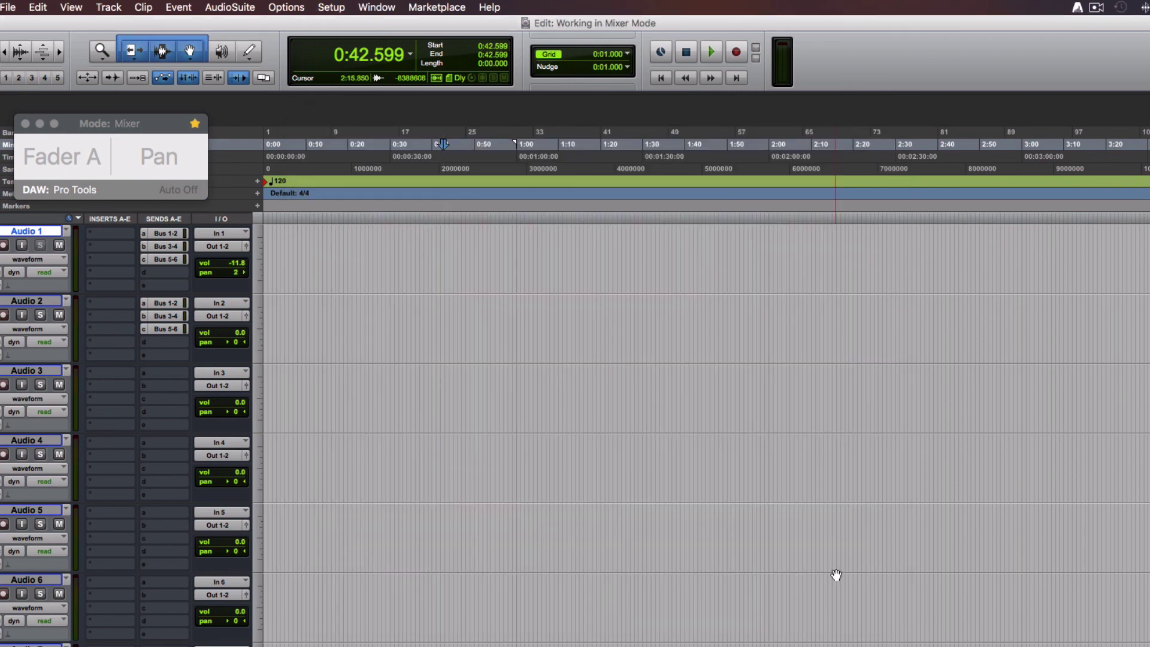